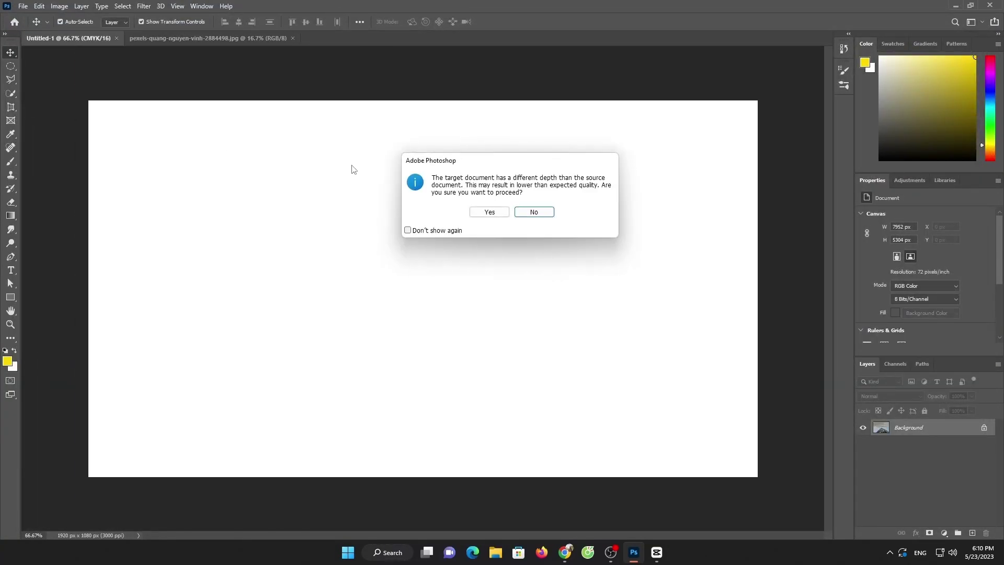
Place the misty mountain photo as Layer 1 and scale it to fill the 1920×1080 canvas.
left_click(476, 212)
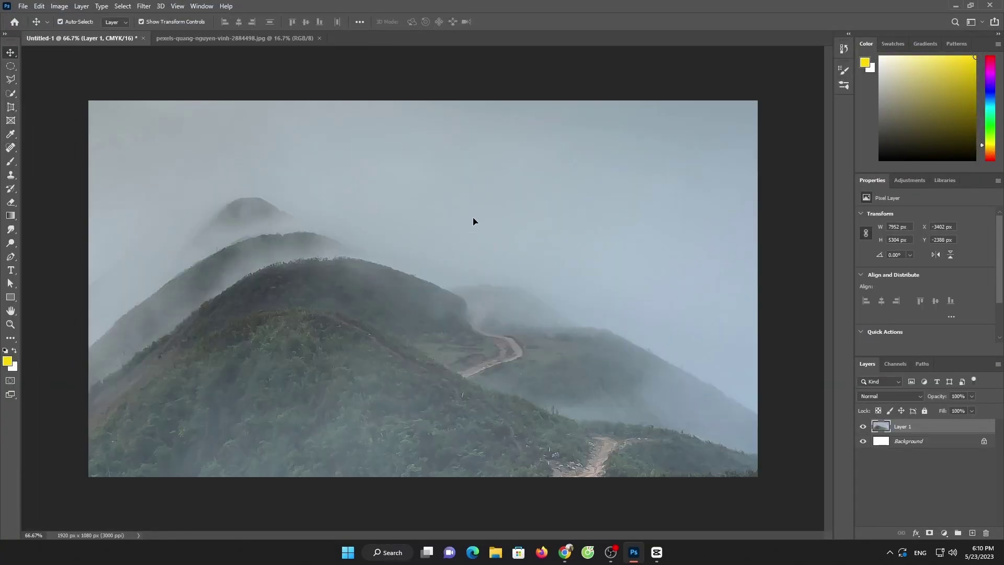
key("ctrl+minus")
key("ctrl+t")
mouse_move(736, 272)
left_mouse_down()
mouse_move(636, 291)
mouse_move(466, 278)
left_mouse_up()
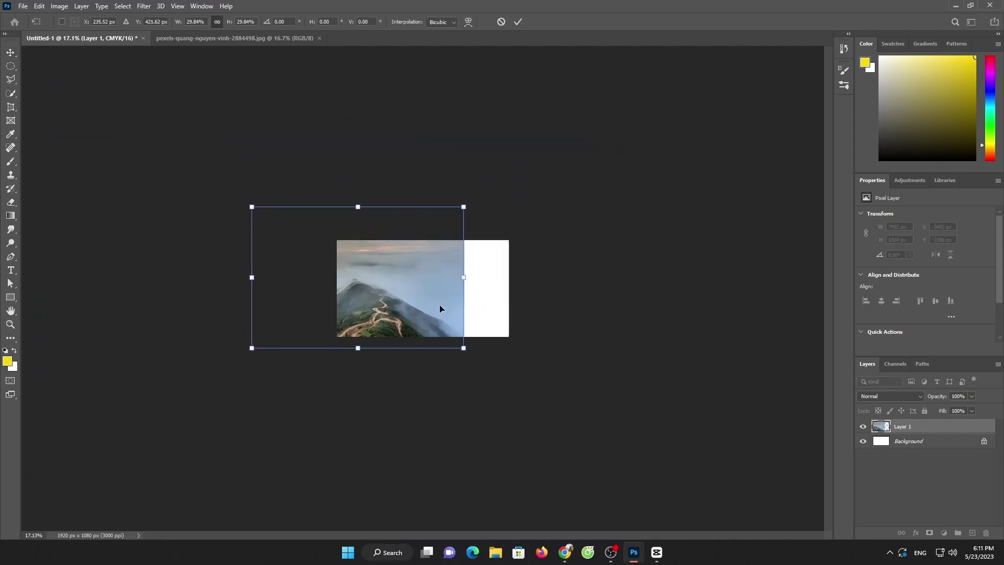
left_click_drag(366, 278, 423, 264)
left_click_drag(415, 193, 418, 219)
left_click_drag(419, 283, 423, 291)
left_click_drag(423, 231, 422, 241)
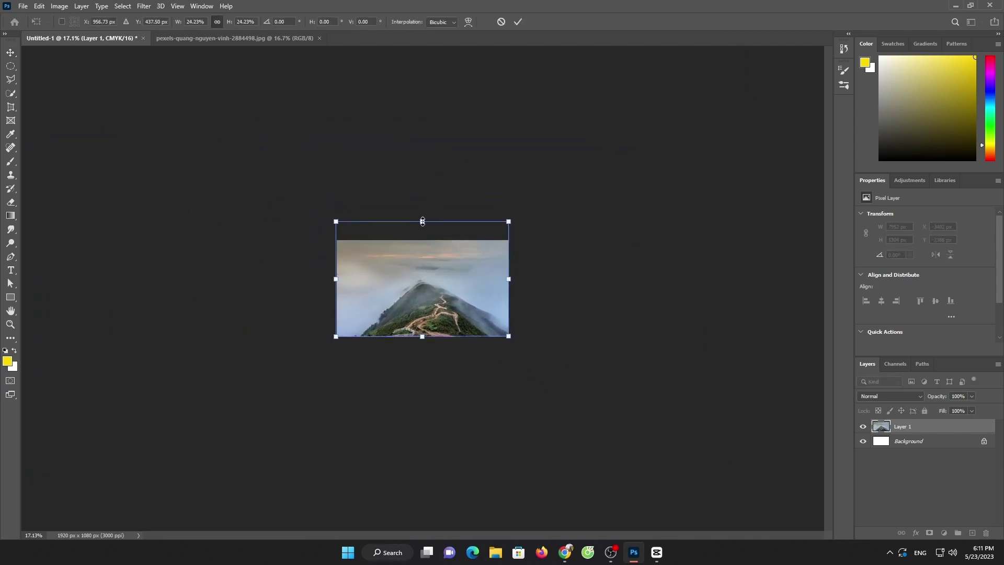
left_click(518, 21)
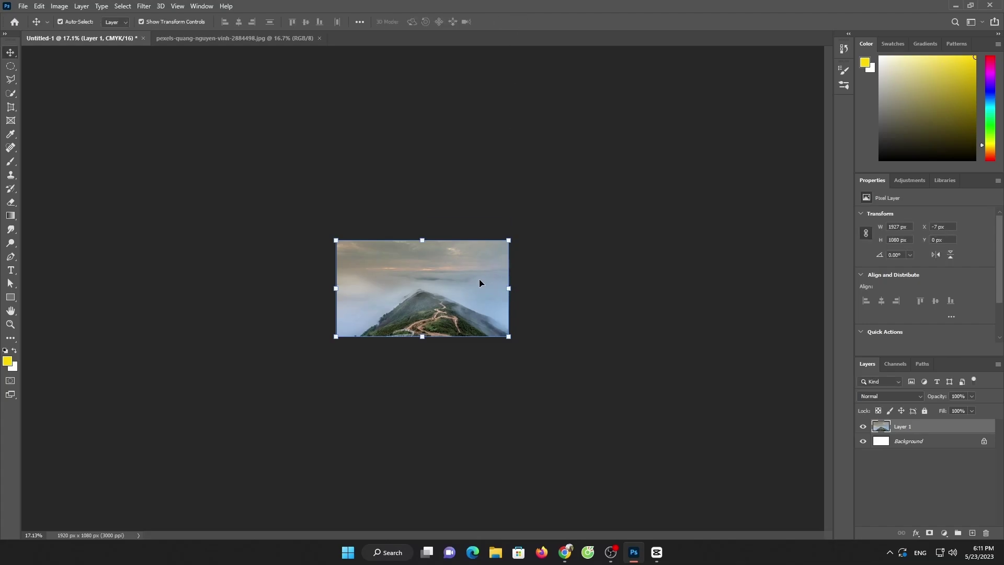
key("ctrl+plus")
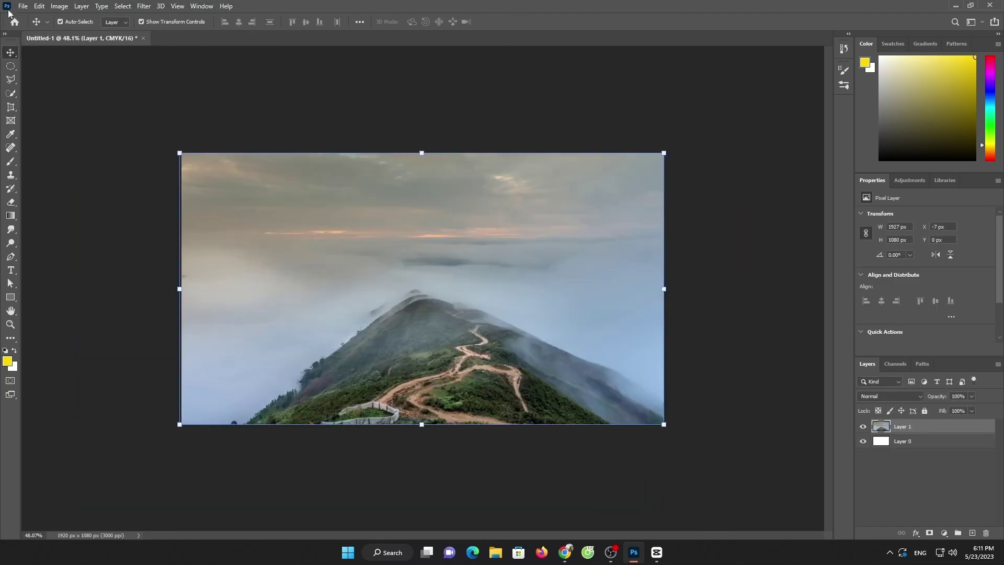
Open the diamond outline image and select the whole diamond with the Polygonal Lasso.
left_click(23, 6)
left_click(31, 30)
double_click(733, 296)
left_click(10, 79)
scroll(354, 265, "up", 5)
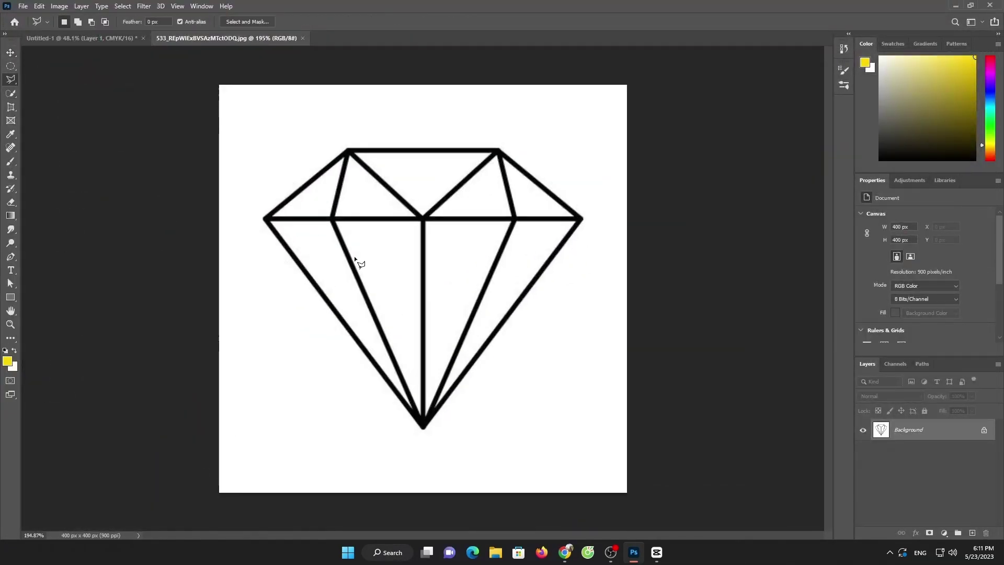
left_click(235, 212)
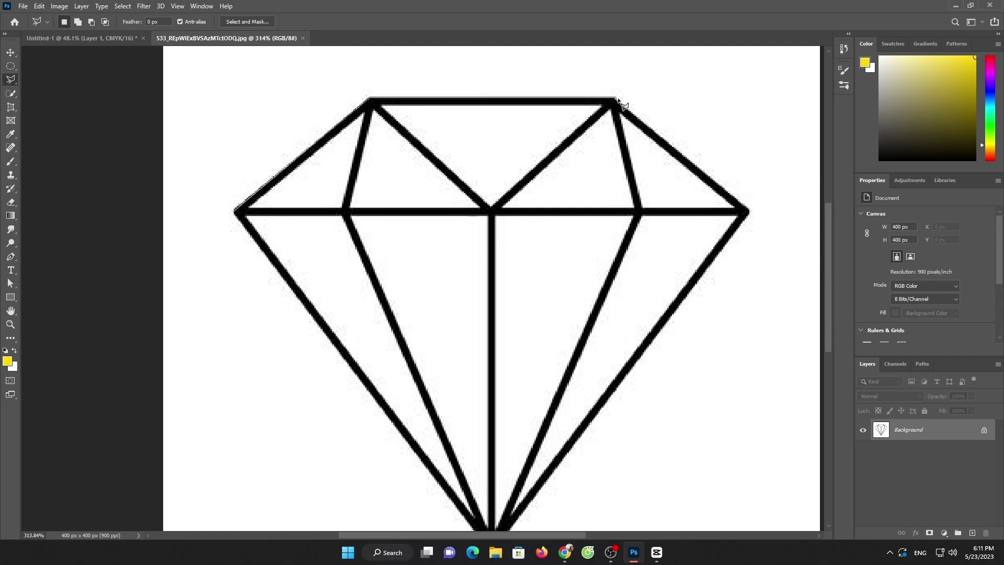
left_click(748, 212)
left_click(493, 503)
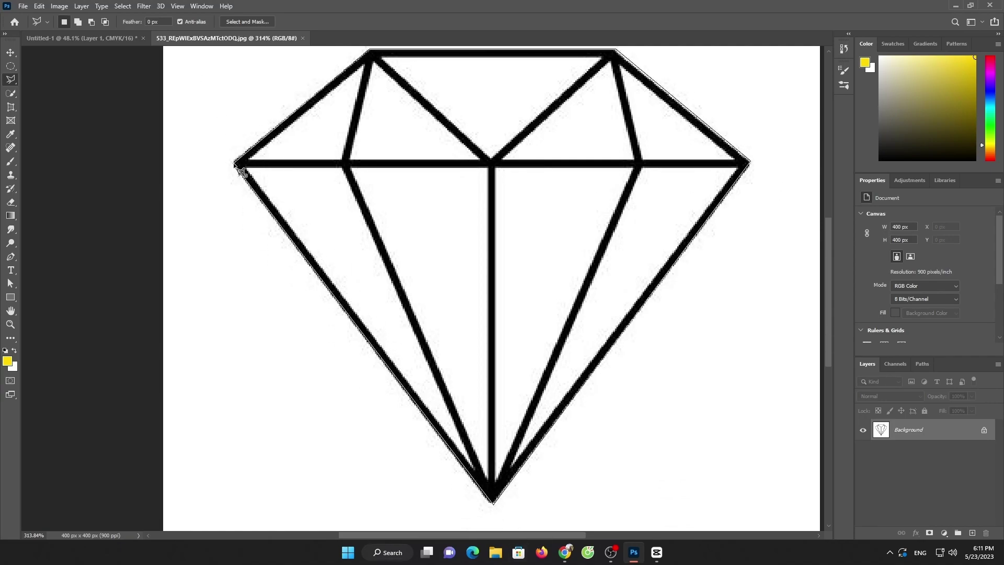
left_click(236, 163)
Drag the diamond into the mountain composition as Layer 2 and scale it above the peak.
key("v")
left_click_drag(296, 156, 434, 228)
key("ctrl+t")
key("Return")
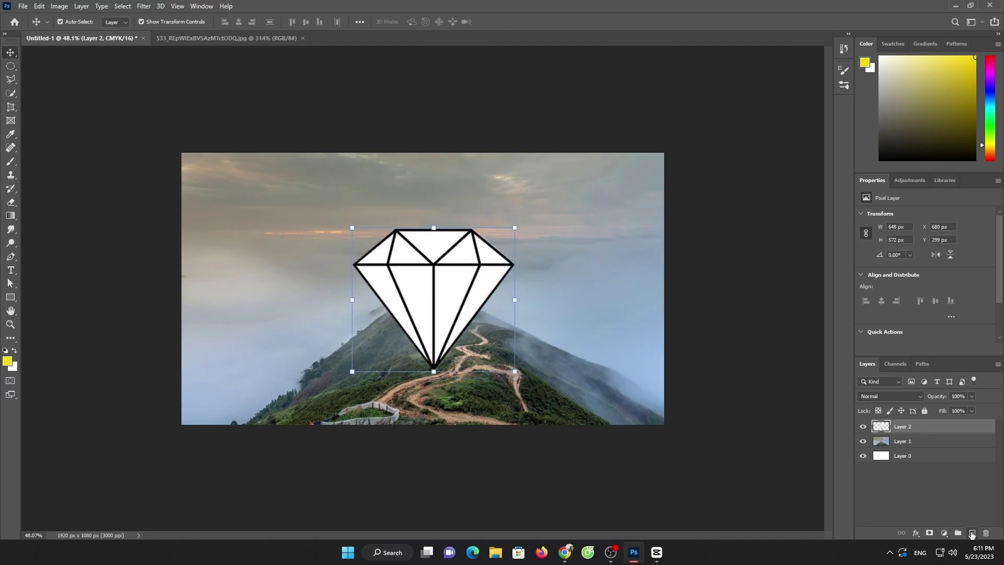
On a new layer, fill the top-left facet with a navy-to-yellow gradient.
left_click(971, 533)
scroll(361, 265, "up", 3)
scroll(361, 265, "up", 2)
key("l")
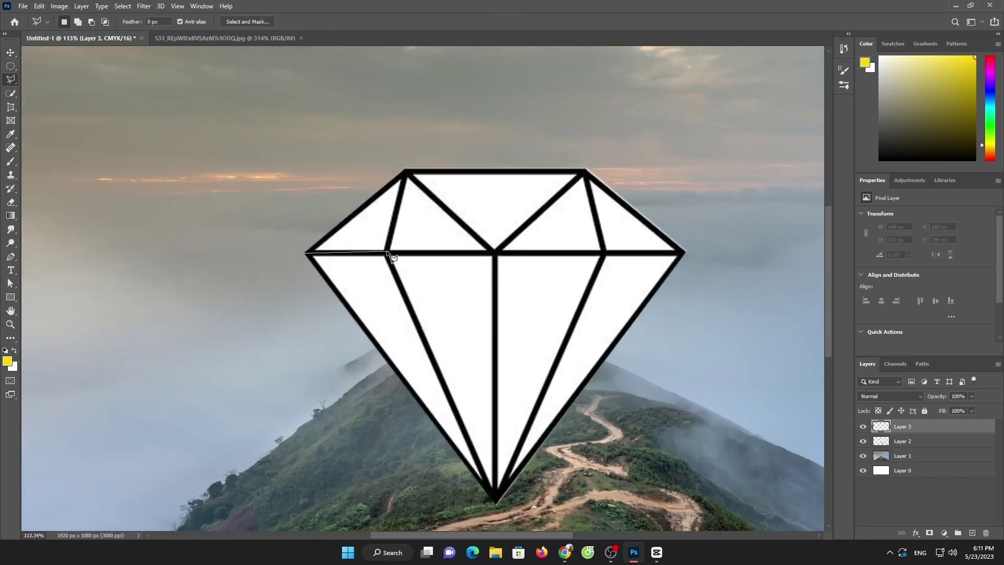
left_click(304, 254)
key("g")
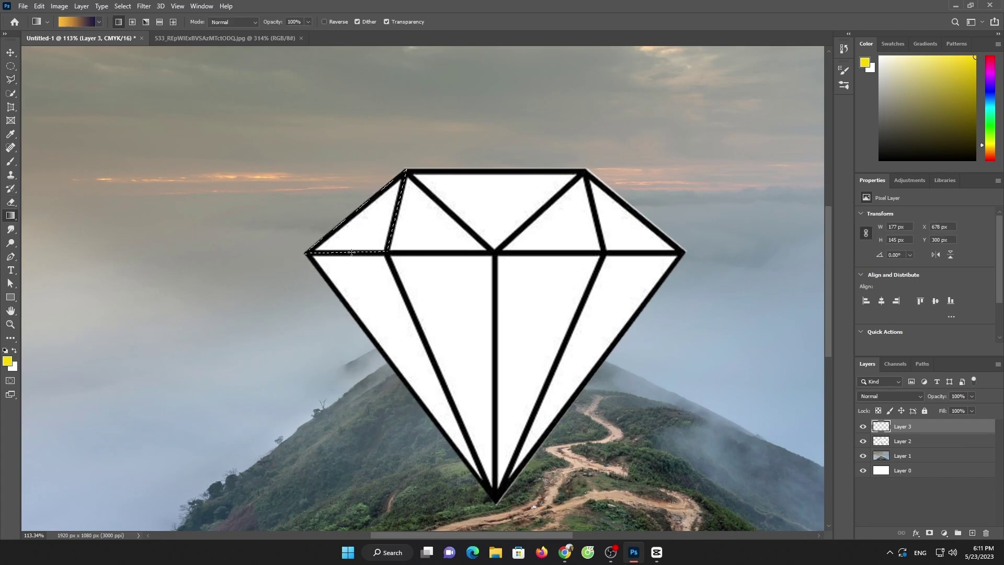
left_click_drag(385, 224, 368, 208)
Fill the second upper facet and the top-centre facet with navy-yellow gradients, each on new layers.
left_click(972, 533)
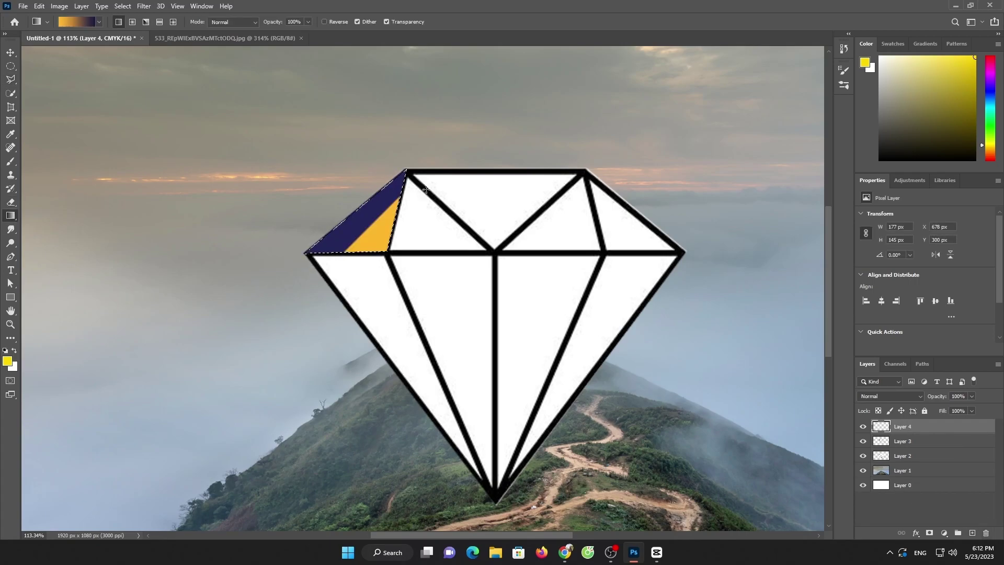
key("l")
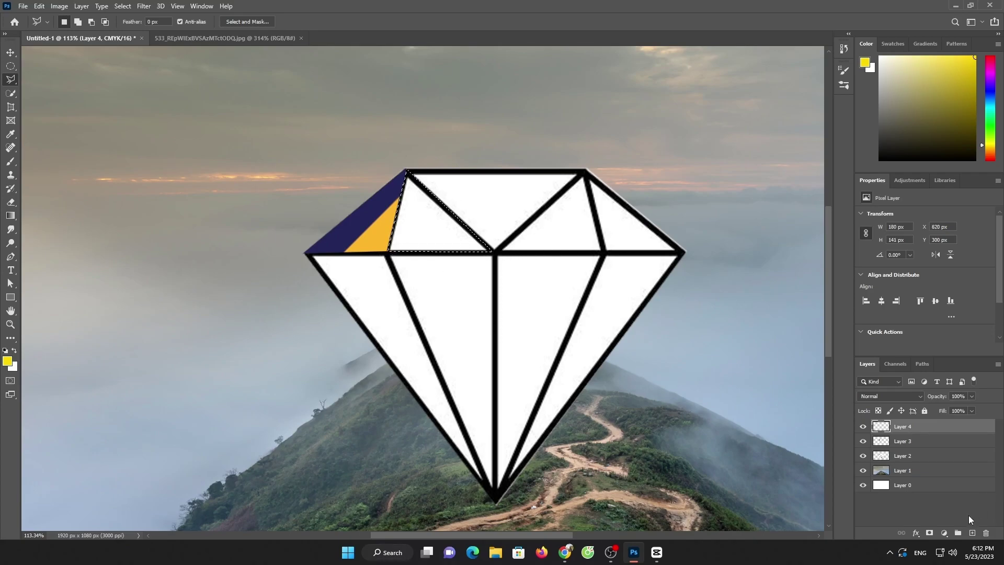
left_click(10, 215)
left_click_drag(442, 250, 442, 239)
left_click(972, 533)
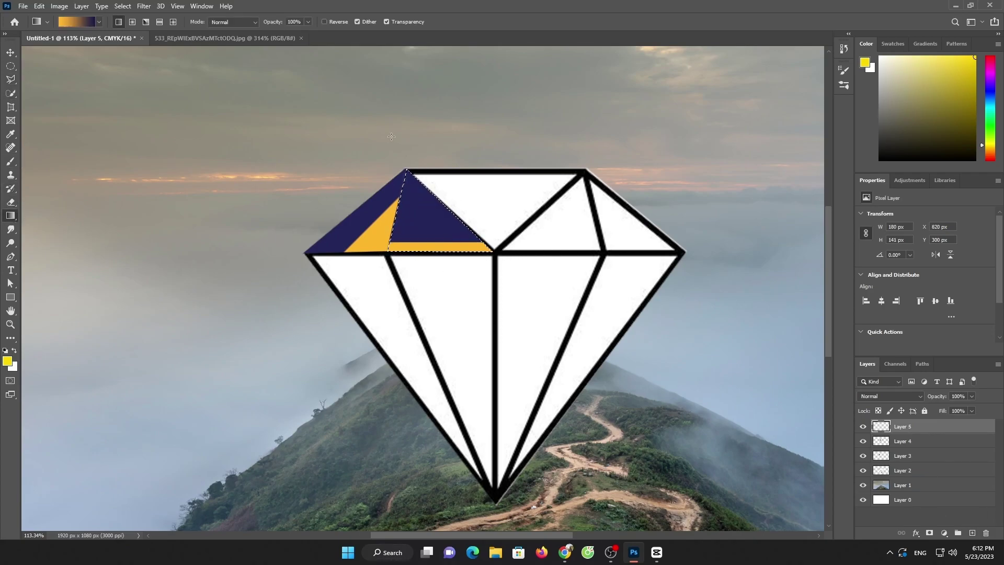
key("l")
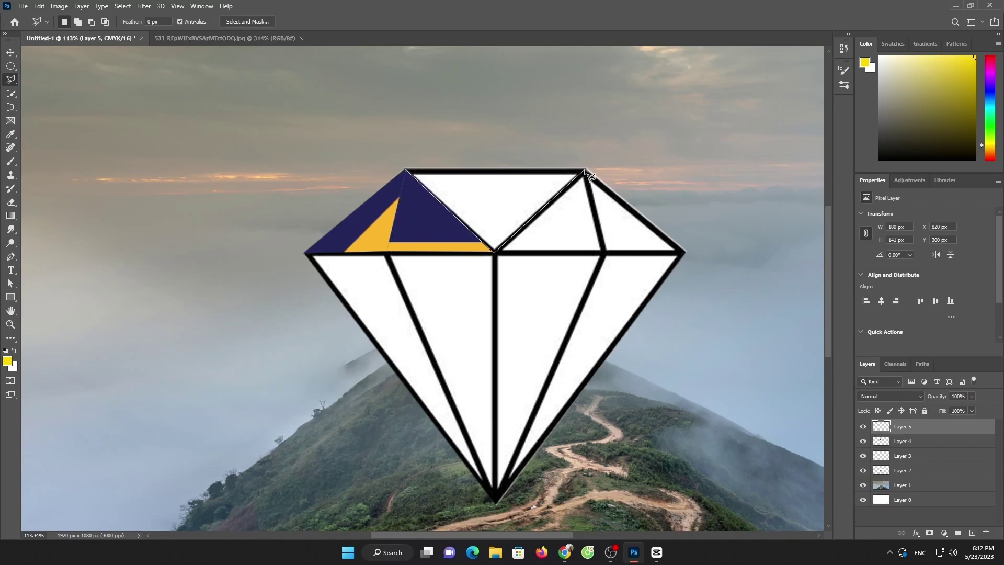
left_click(406, 170)
key("g")
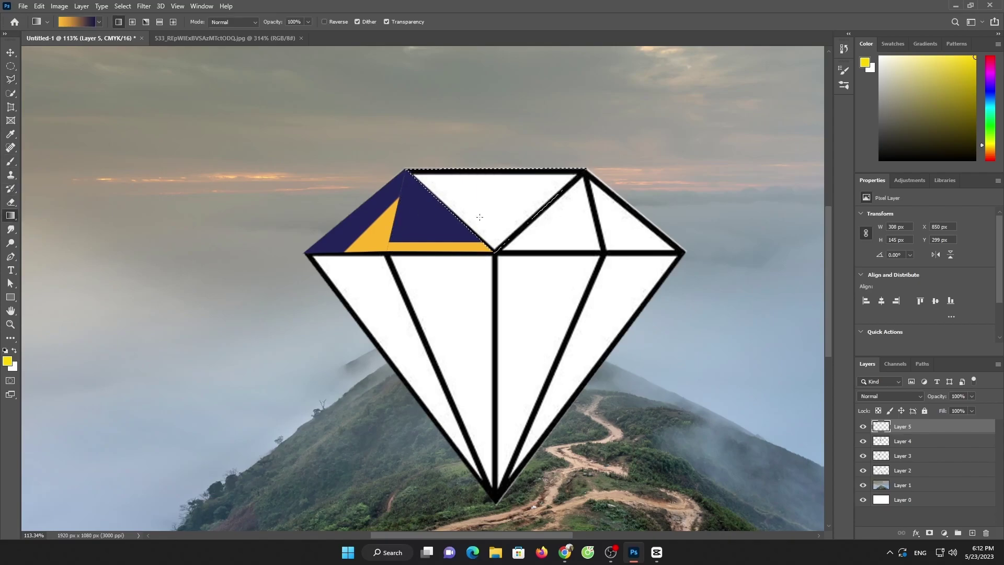
left_click_drag(471, 209, 502, 230)
Fill the next upper facet and the upper-right facet with navy-yellow gradients on new layers.
left_click(972, 533)
left_click(11, 81)
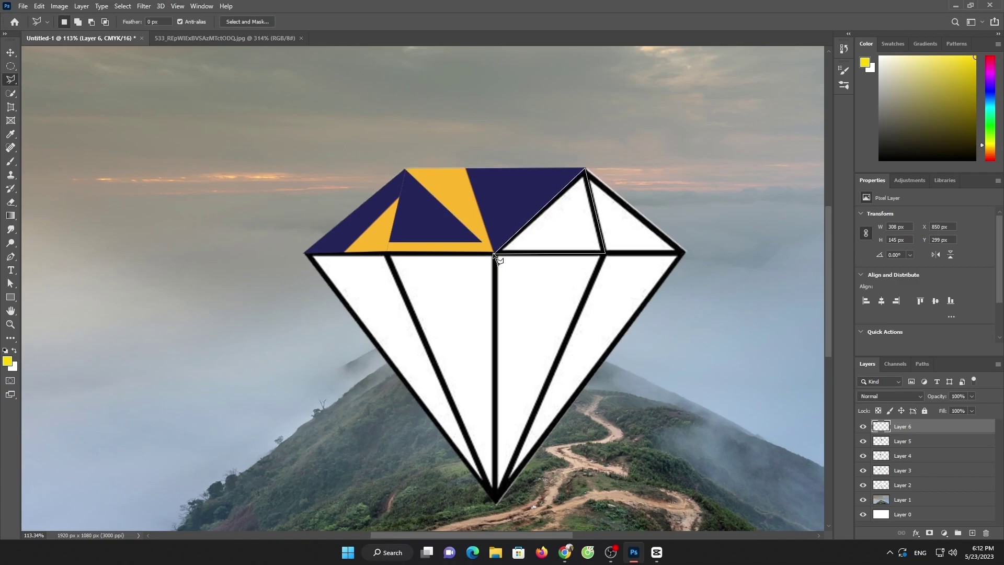
left_click(11, 216)
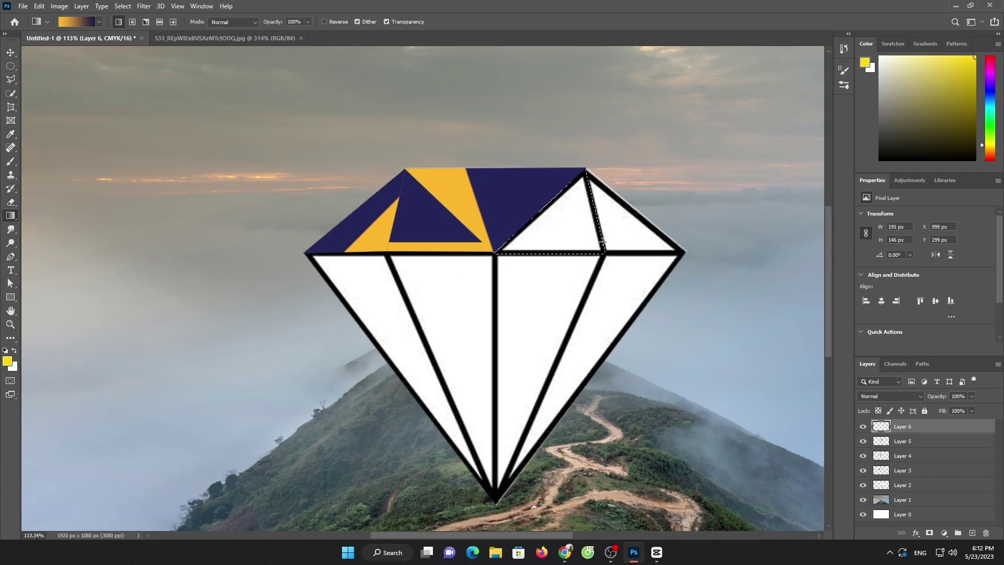
left_click_drag(568, 225, 575, 206)
left_click(972, 533)
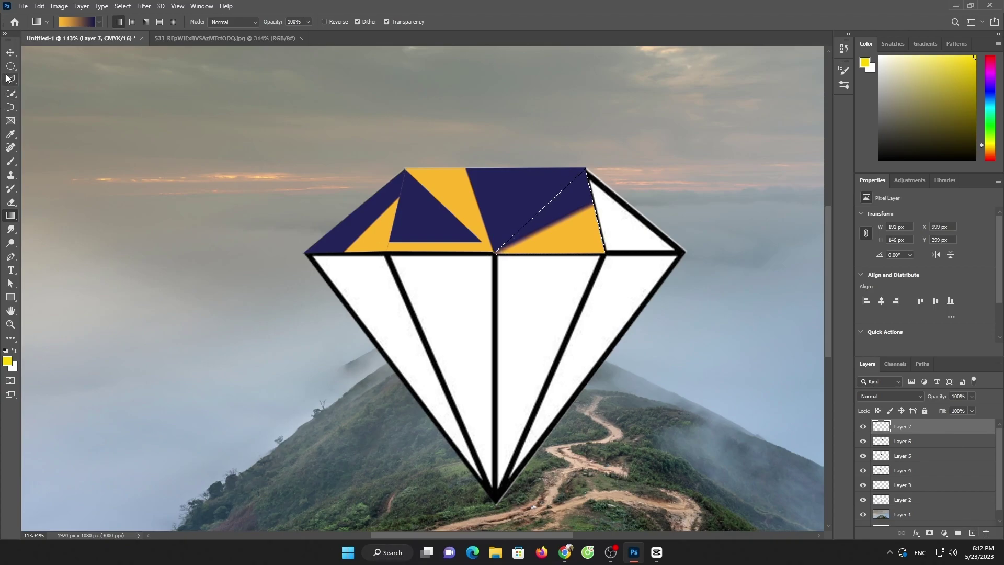
left_click(9, 80)
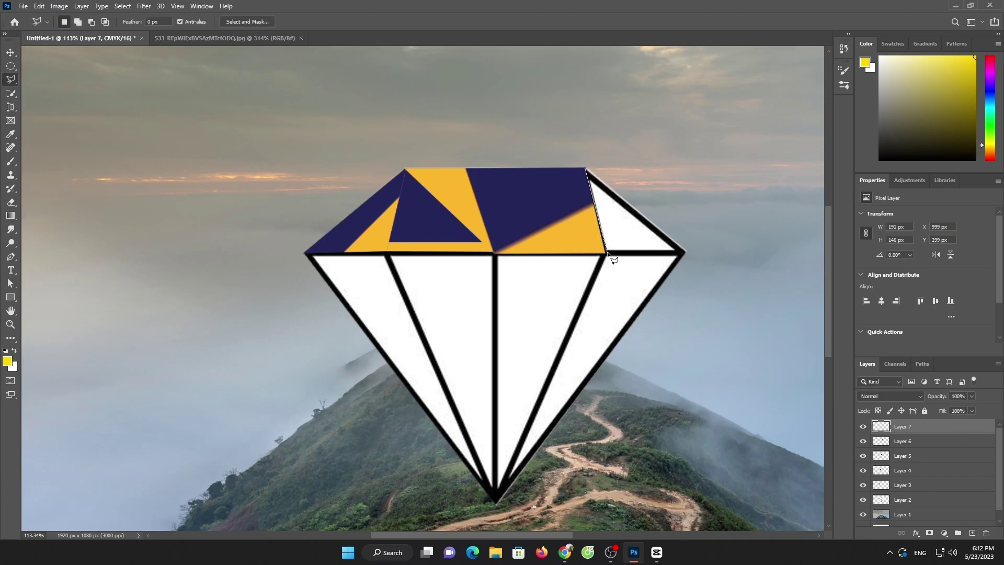
key("g")
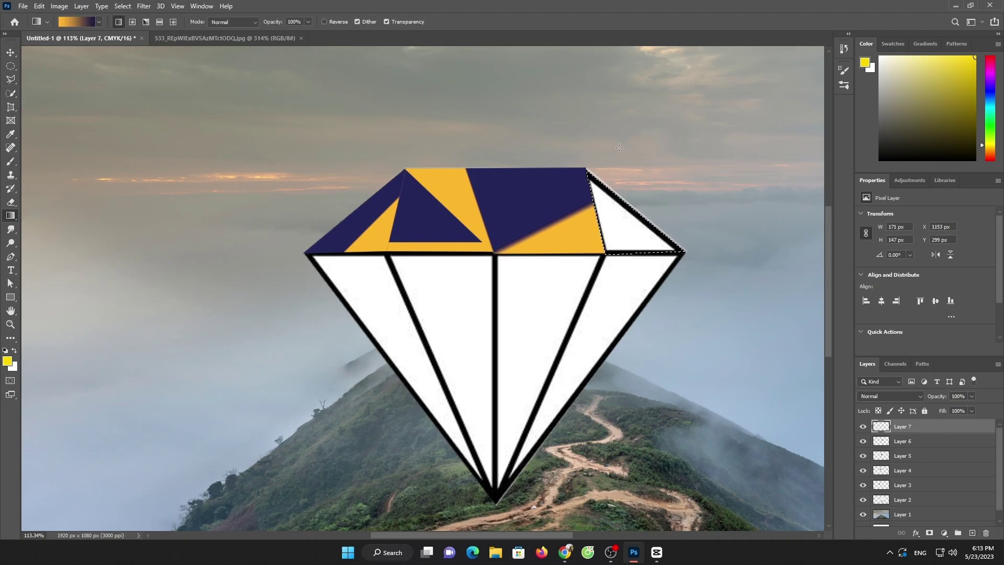
left_click_drag(615, 204, 630, 219)
left_click(972, 533)
left_click(10, 79)
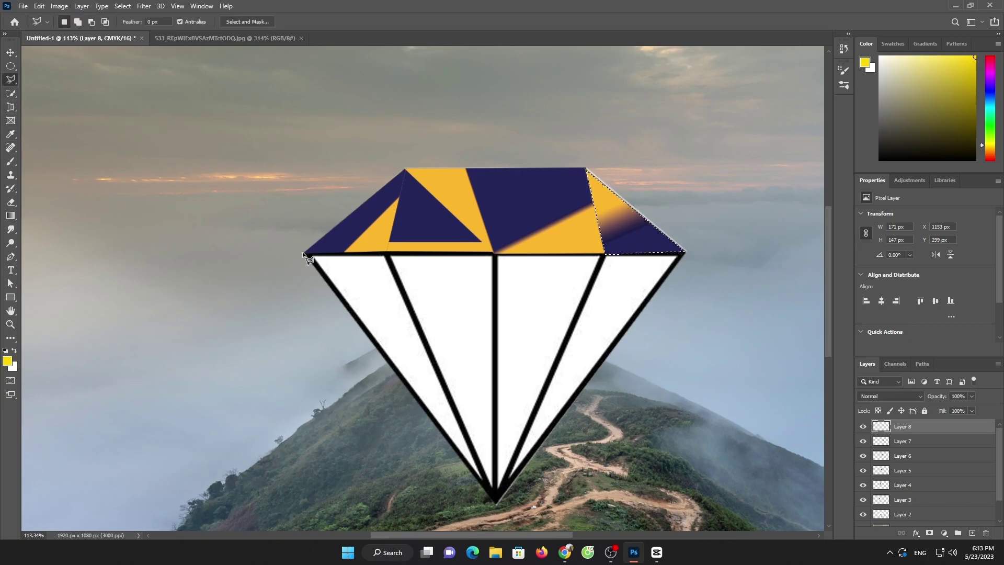
Fill the lower-left facet with a yellow-to-navy gradient.
double_click(387, 253)
left_click(11, 215)
left_click_drag(366, 303, 403, 345)
key("ctrl+d")
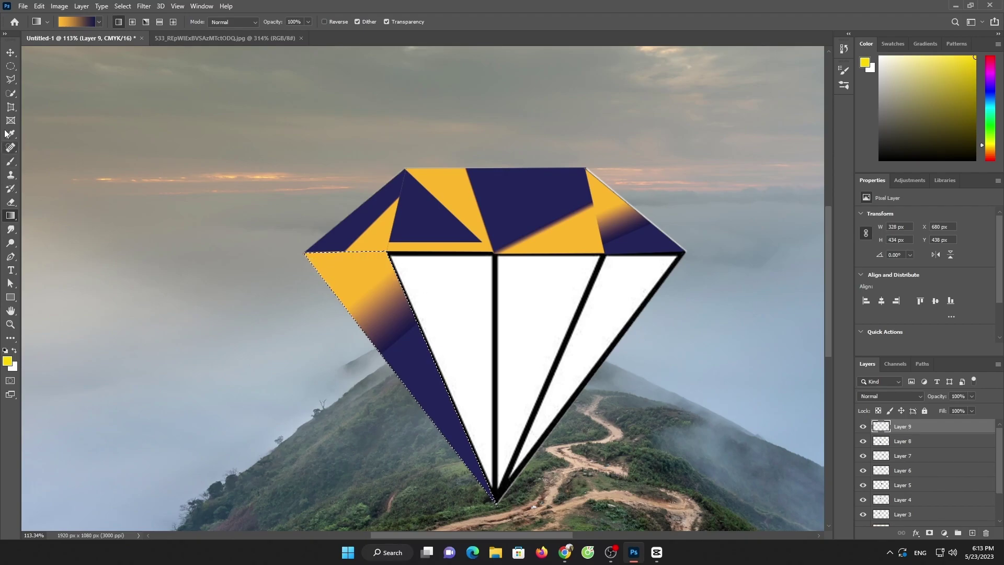
Outline the next lower facet and fill it with the gradient on a new layer.
key("l")
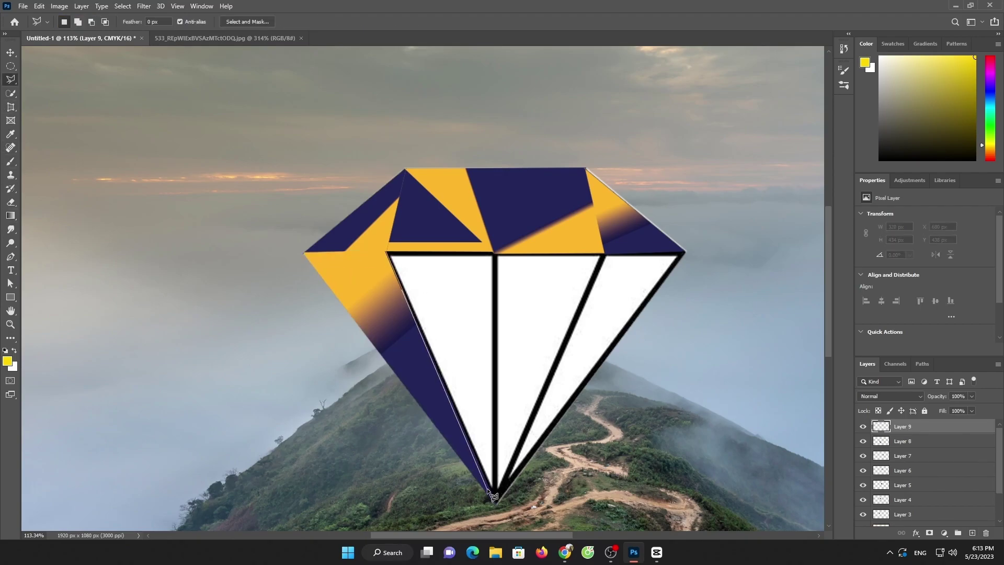
left_click(387, 254)
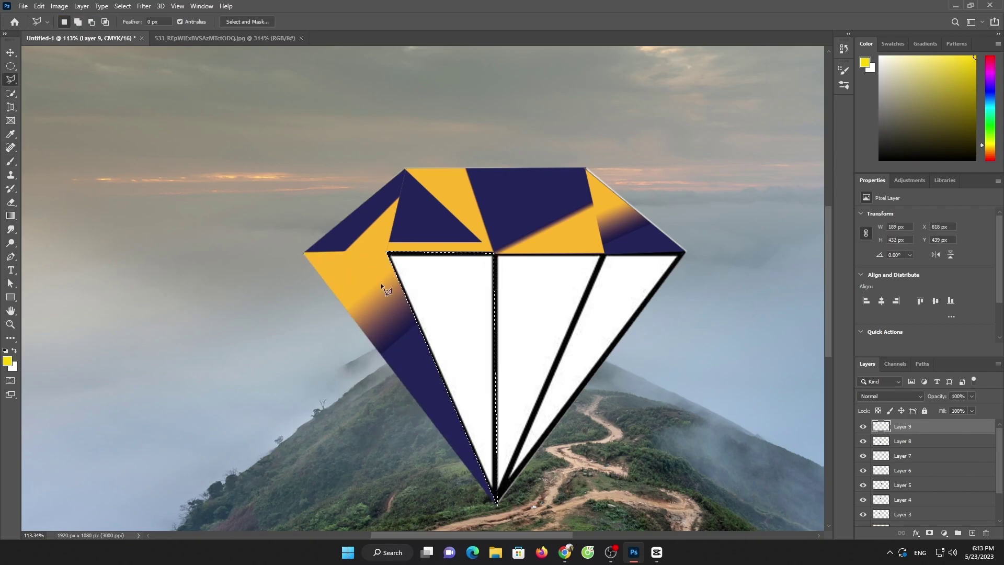
key("ctrl+shift+alt+n")
key("g")
left_click_drag(447, 301, 461, 366)
Outline the white facet down to the bottom tip and fill it yellow-to-navy on a new layer.
key("l")
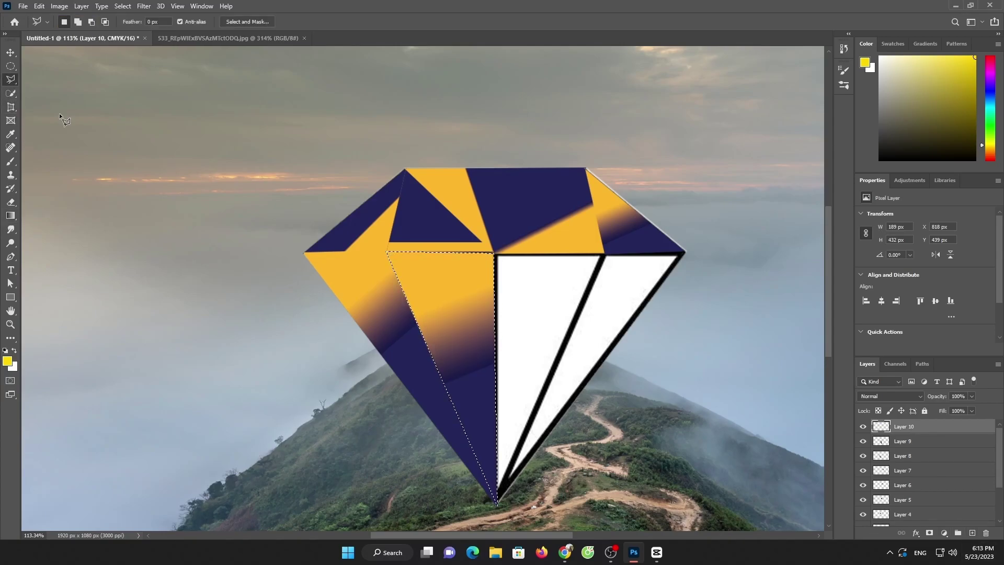
left_click(494, 253)
left_click(497, 504)
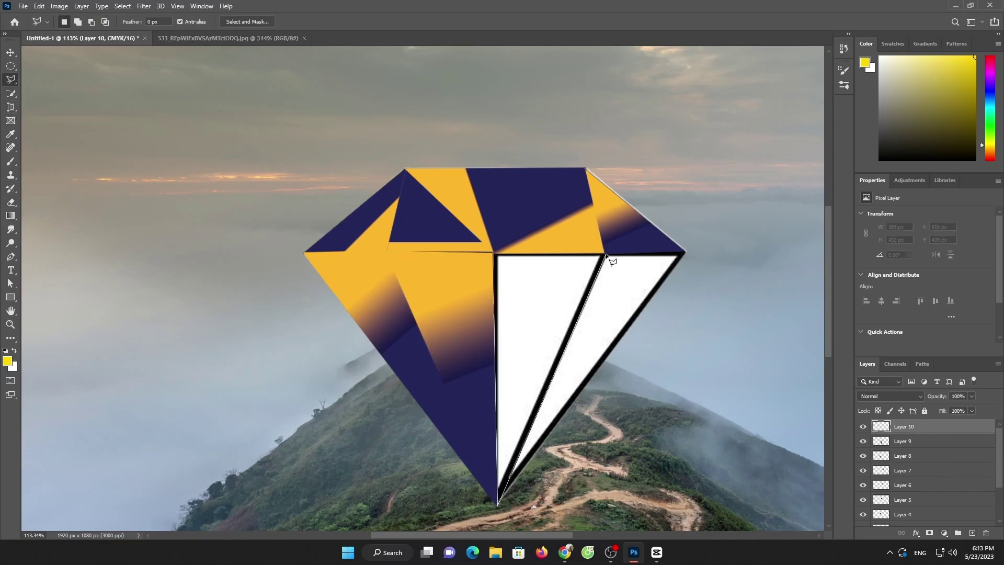
left_click(492, 255)
key("ctrl+shift+alt+n")
key("g")
left_click_drag(528, 299, 534, 366)
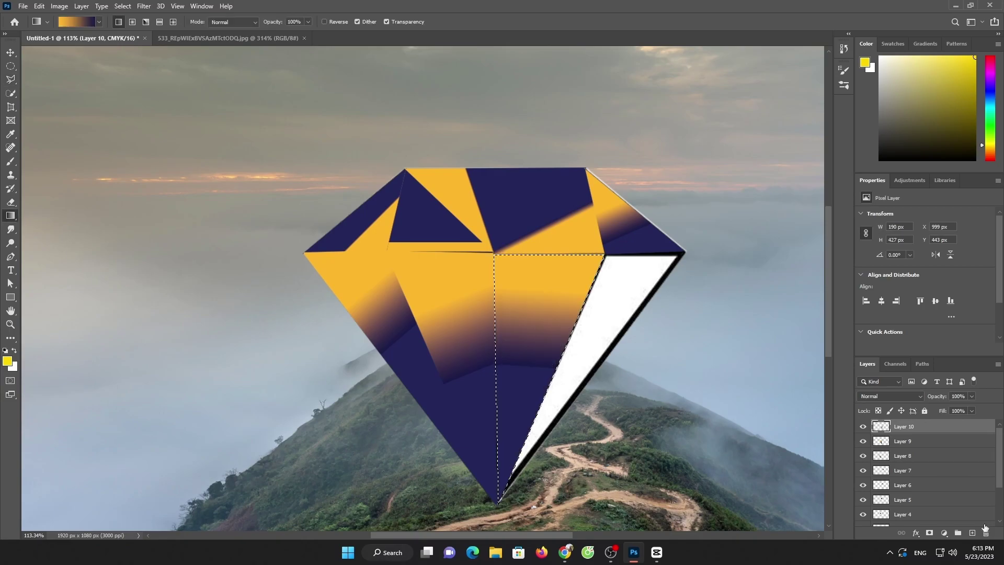
key("ctrl+d")
Outline the last white facet and fill it with the yellow-to-navy gradient.
key("l")
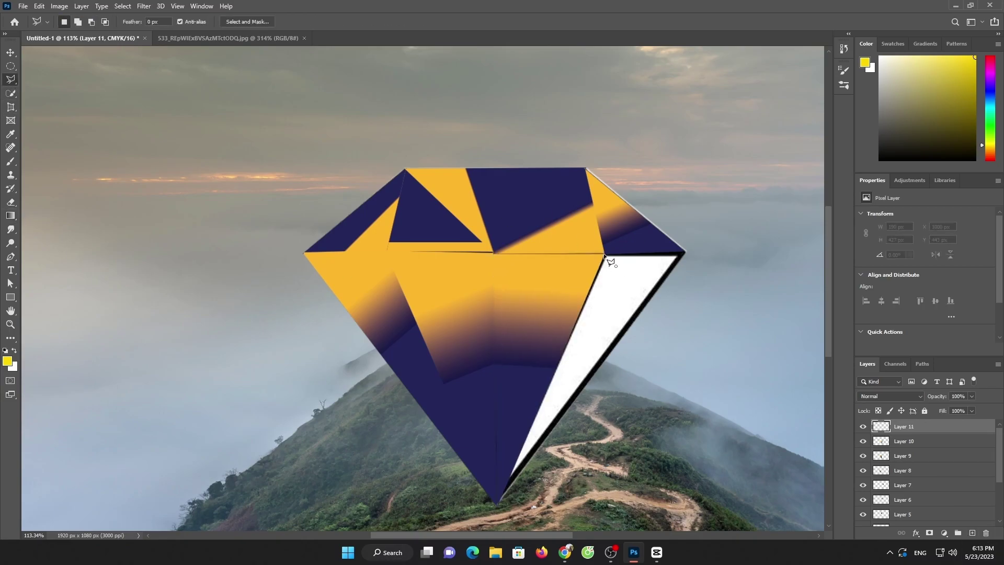
left_click(498, 505)
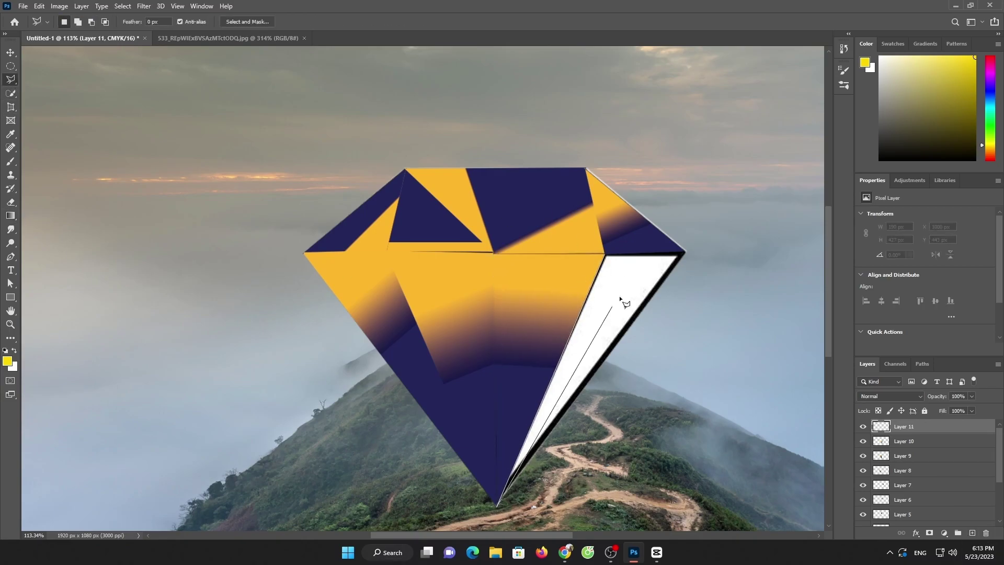
left_click(607, 255)
key("g")
left_click_drag(602, 293, 601, 355)
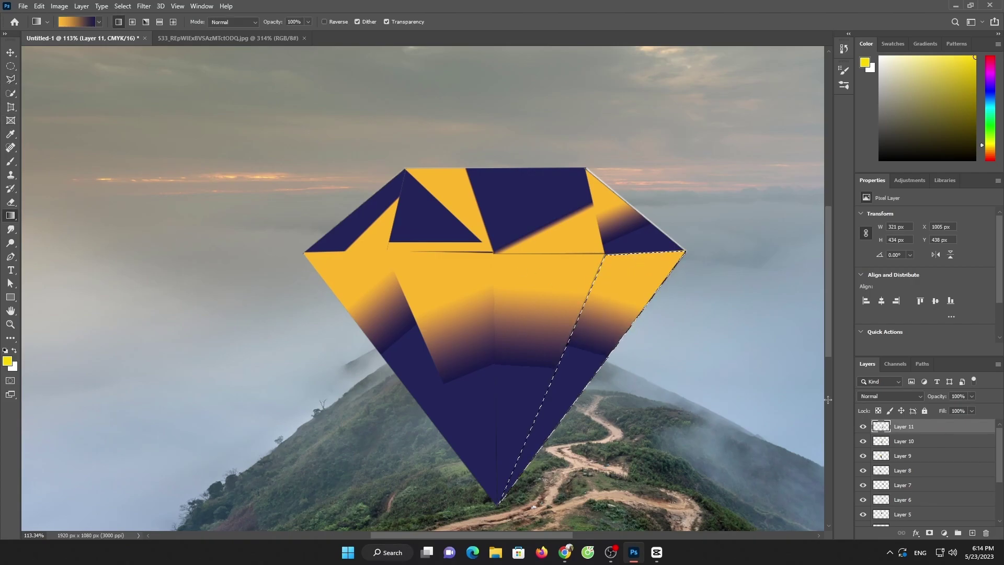
left_click(229, 38)
Close the diamond outline image and open the misty mountain photo.
left_click(304, 38)
left_click(23, 5)
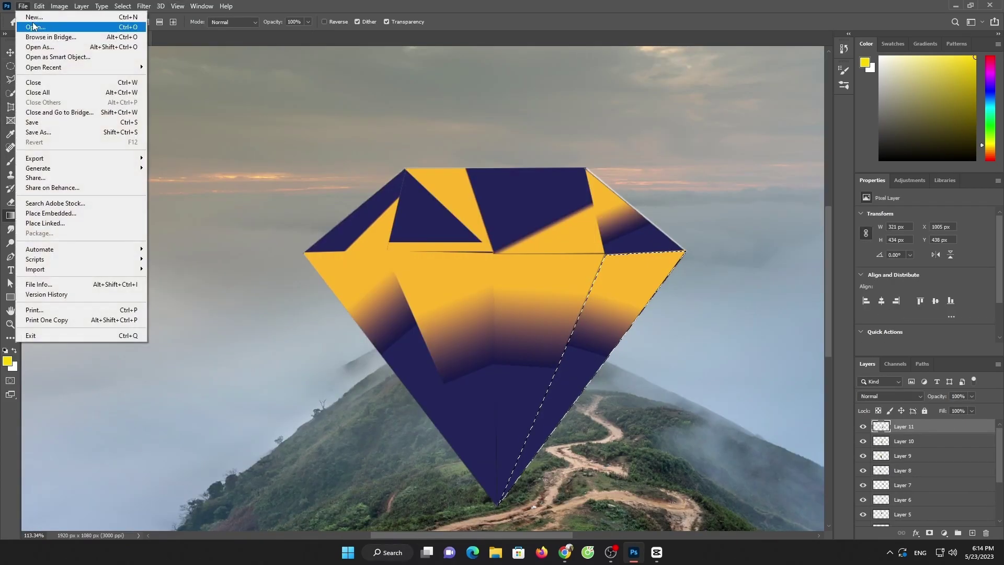
left_click(33, 26)
double_click(199, 124)
Drag the mountain photo into Untitled-1 and scale it down around the diamond.
key("v")
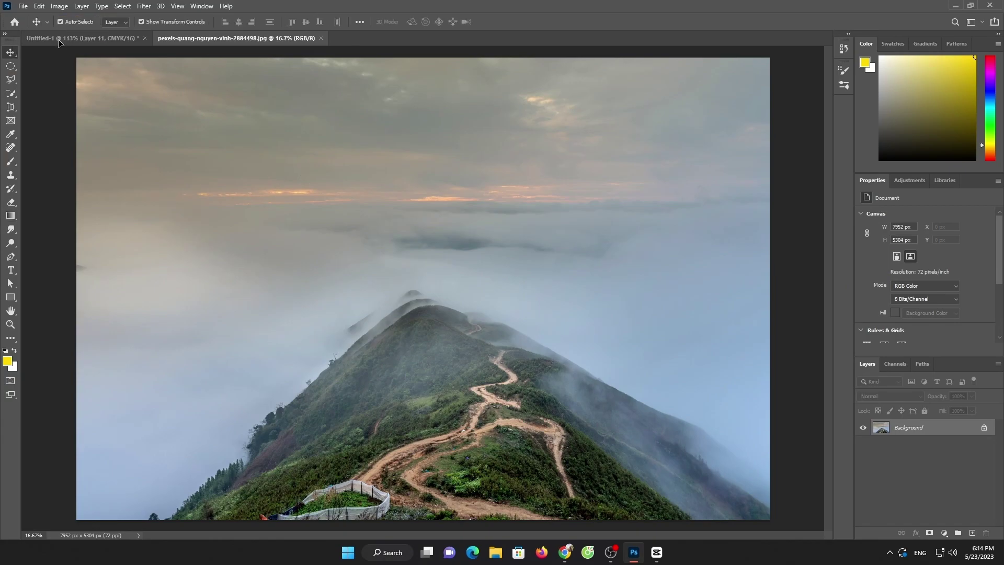
left_click_drag(59, 42, 547, 296)
left_click(605, 209)
scroll(658, 341, "down", 3)
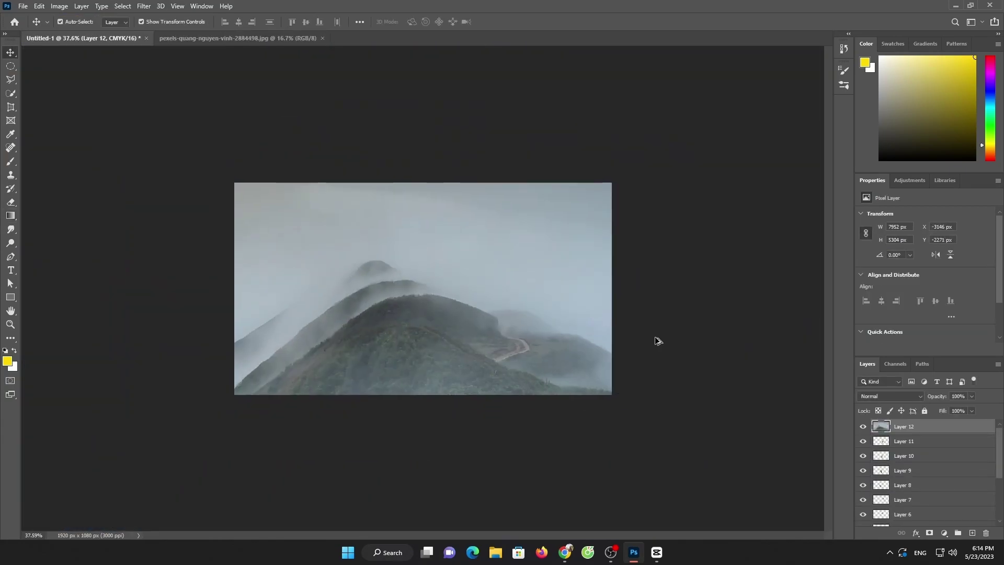
scroll(658, 341, "down", 3)
key("ctrl+t")
left_click_drag(413, 119, 421, 290)
mouse_move(413, 325)
left_mouse_down()
mouse_move(437, 260)
mouse_move(441, 292)
left_mouse_up()
type("115")
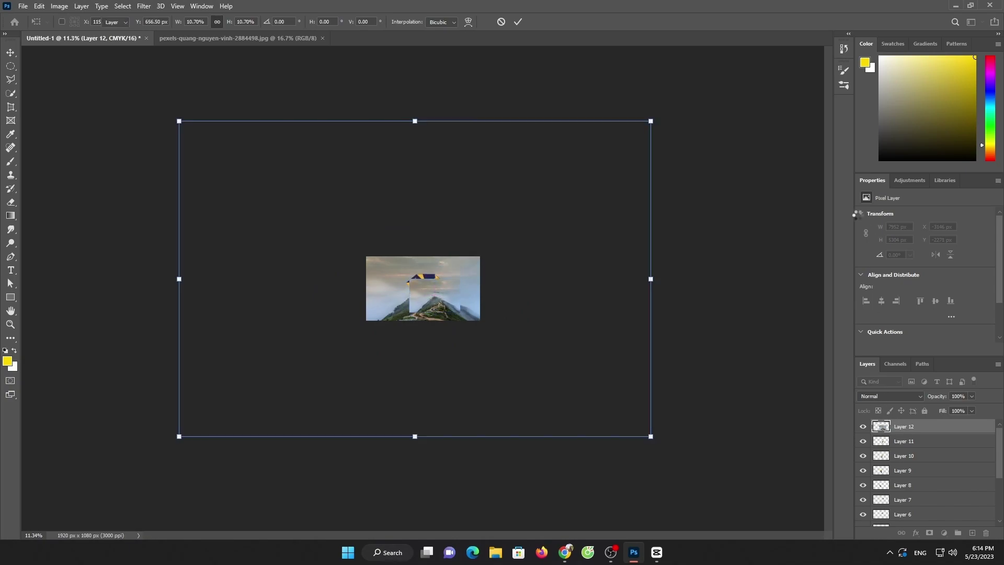
key("Return")
Clip the mountain photo into the facet below and position it within that facet.
right_click(917, 428)
left_click(837, 300)
key("ctrl+0")
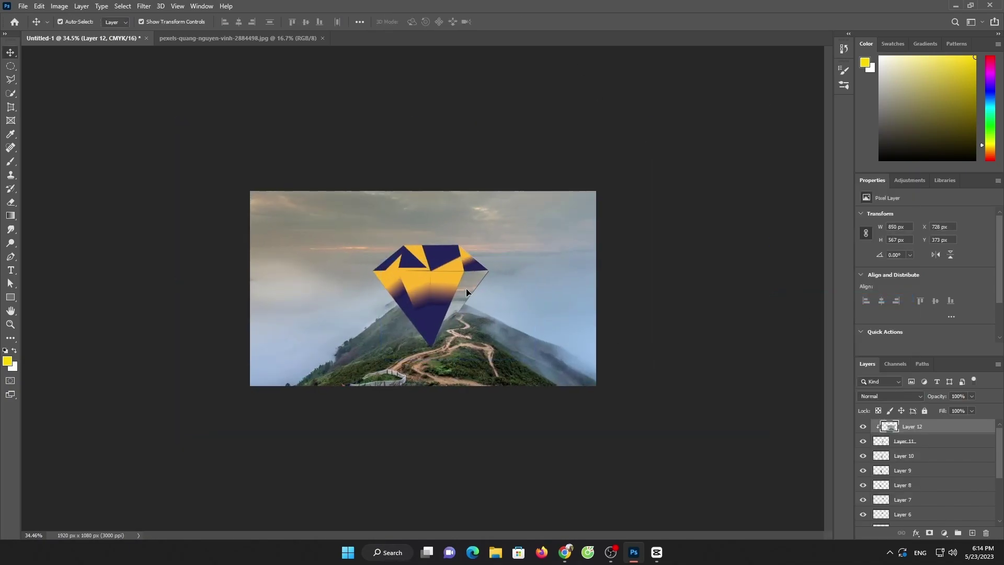
left_click_drag(466, 288, 442, 269)
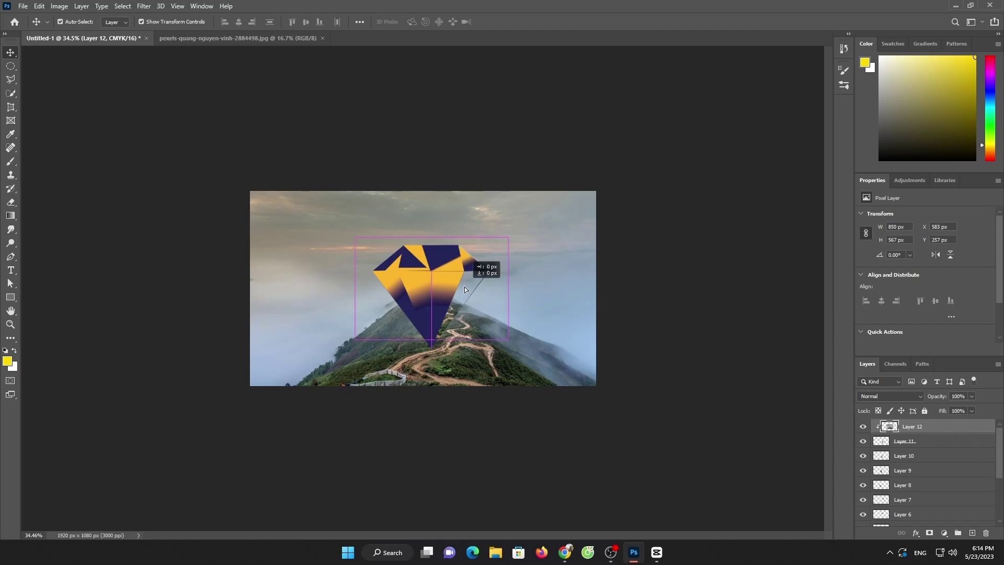
left_click_drag(463, 306, 462, 306)
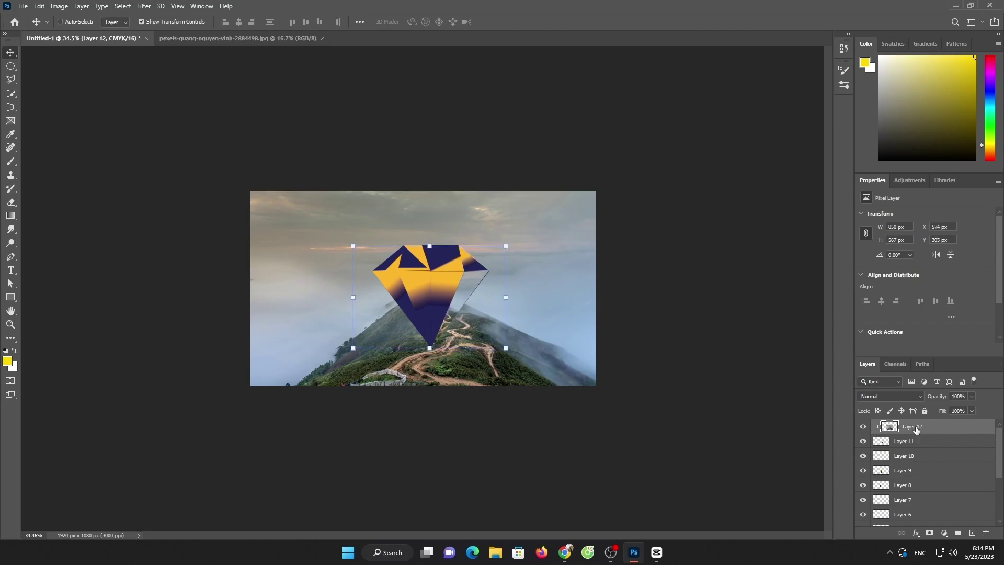
Duplicate the photo below Layer 11 and Layer 10, clipping each copy into its facet.
left_click_drag(917, 428, 912, 448)
left_click_drag(446, 297, 440, 284)
right_click(439, 296)
right_click(910, 455)
left_click(900, 217)
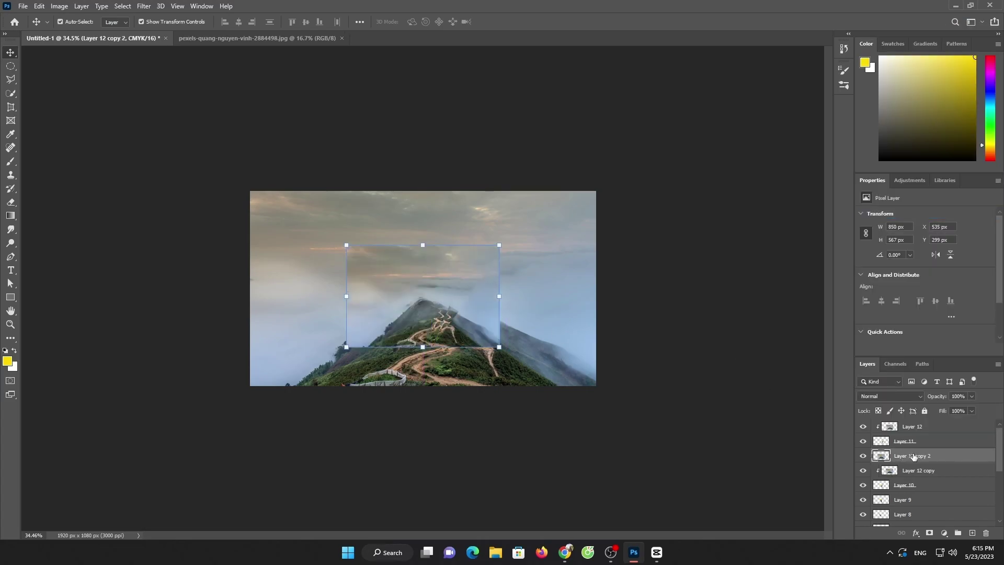
left_click_drag(913, 458, 913, 486)
left_click_drag(436, 277, 406, 290)
right_click(912, 485)
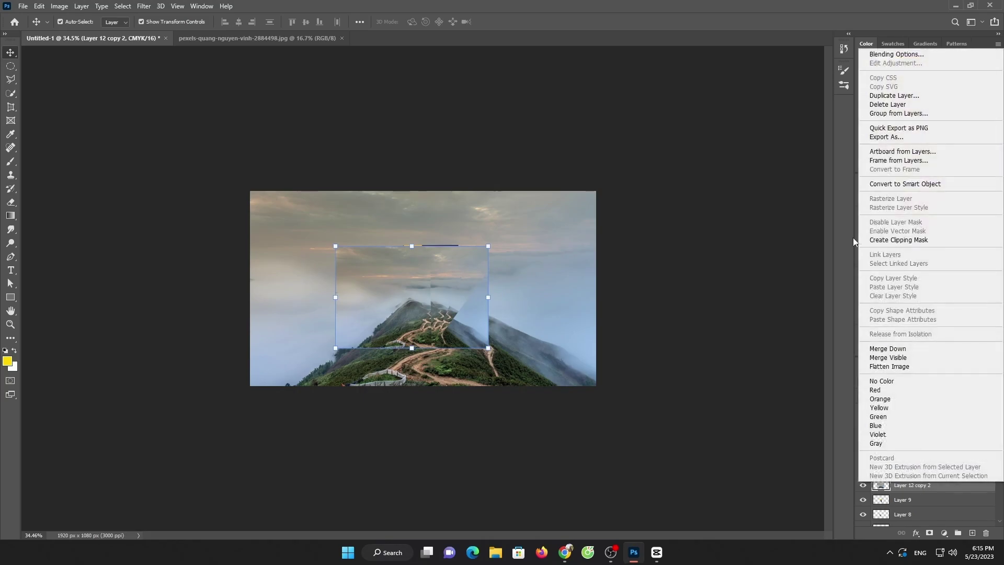
left_click(900, 242)
Make a third photo copy, scale it to 401 px wide, and clip it into Layer 9.
mouse_move(935, 494)
left_mouse_down()
mouse_move(935, 478)
mouse_move(930, 512)
left_mouse_up()
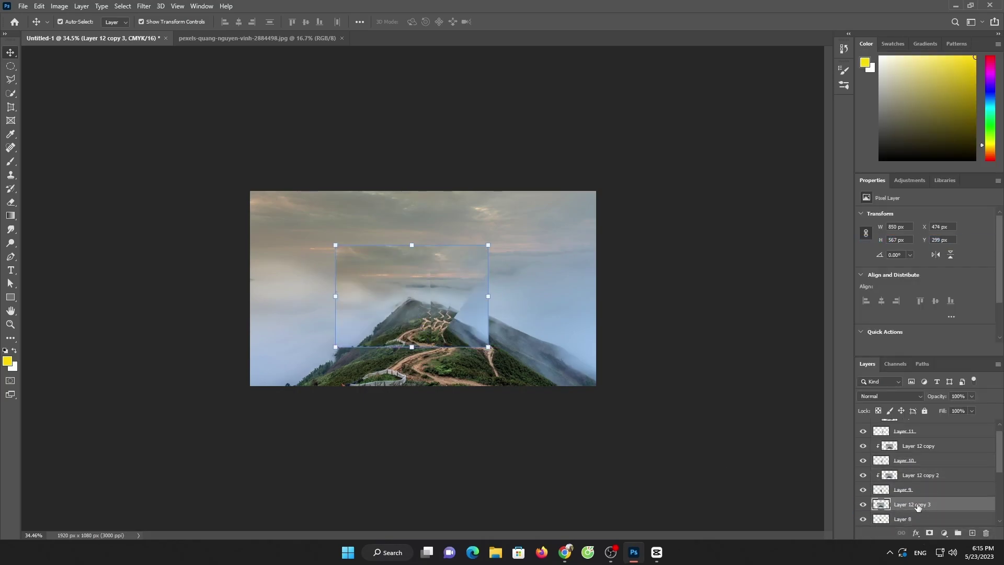
right_click(913, 504)
key("Escape")
mouse_move(408, 299)
left_mouse_down()
mouse_move(473, 247)
mouse_move(465, 236)
mouse_move(495, 234)
left_mouse_up()
key("Return")
right_click(915, 511)
left_click(899, 265)
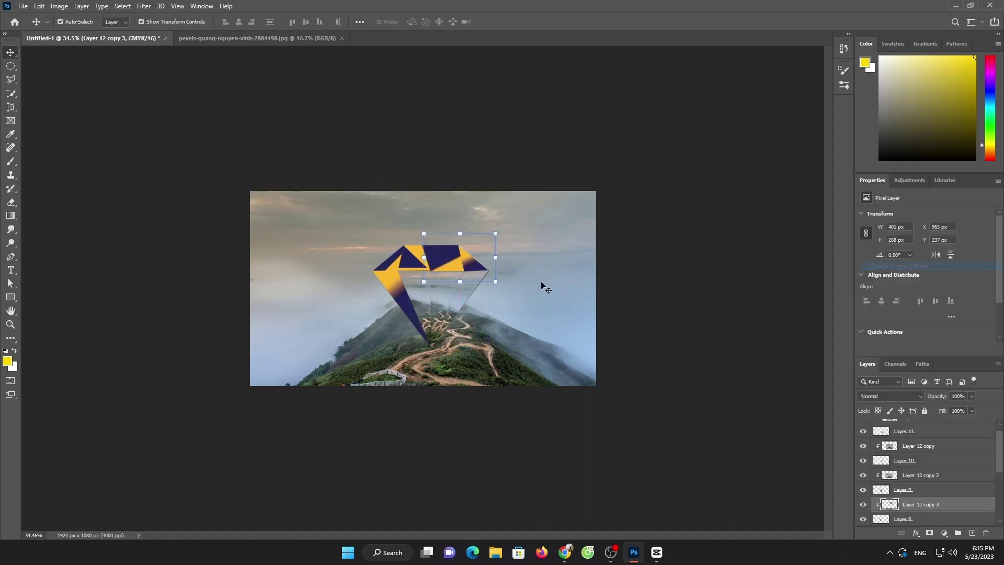
Release the third copy's clip, enlarge and reposition it, then clip it back into its facet.
scroll(935, 502, "down", 2)
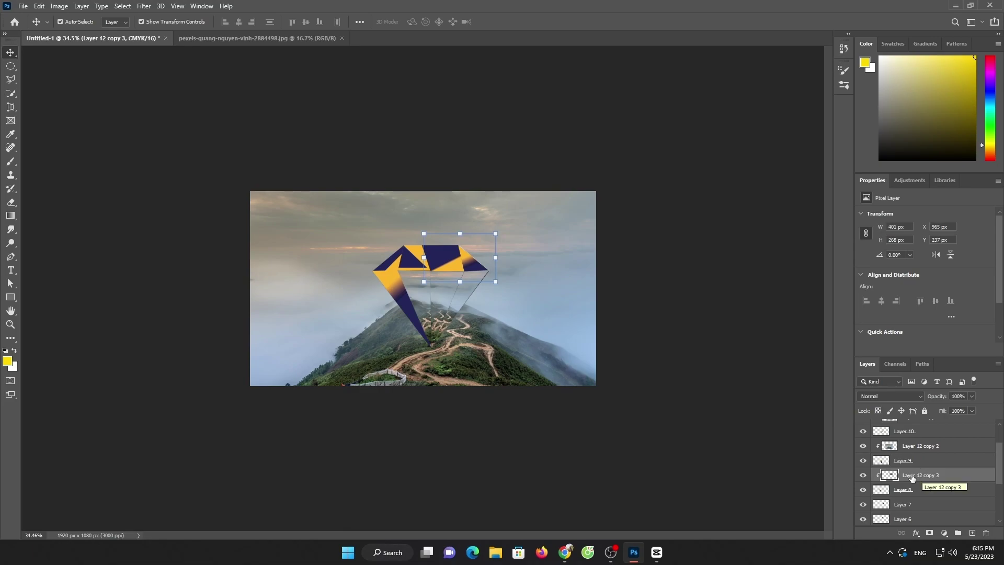
key("ctrl+alt+g")
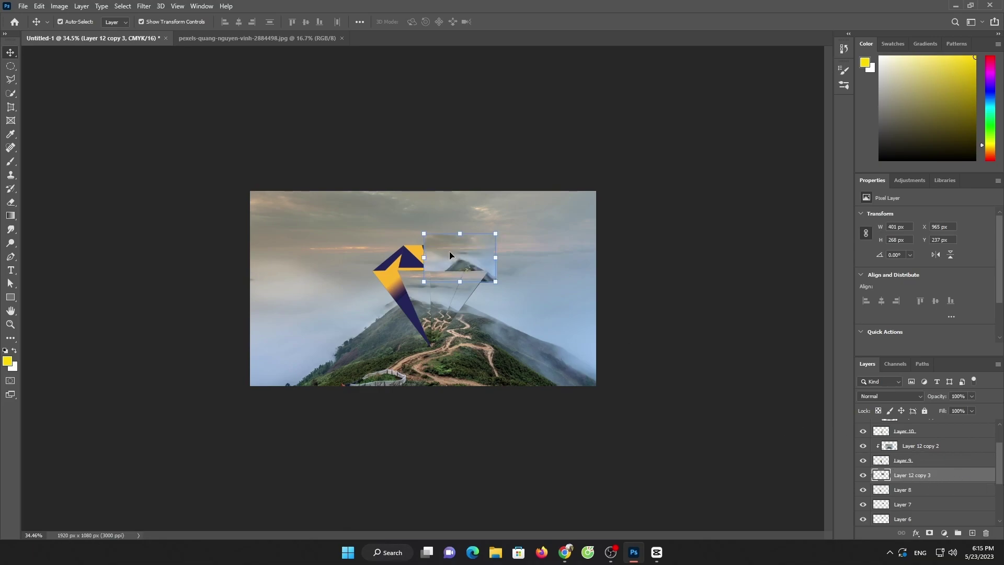
mouse_move(424, 281)
left_mouse_down()
mouse_move(391, 312)
mouse_move(411, 313)
left_mouse_up()
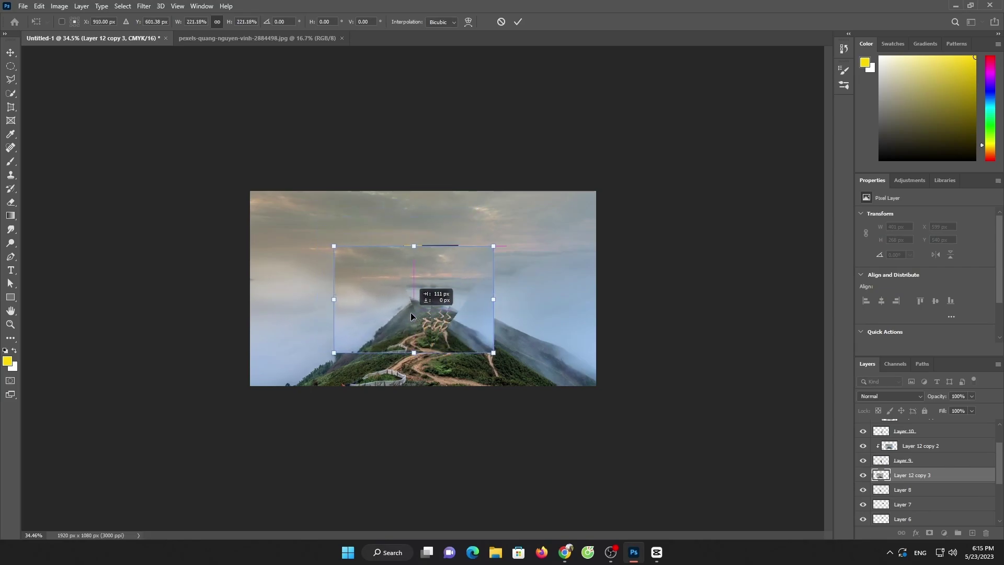
key("Return")
right_click(921, 475)
left_click(900, 233)
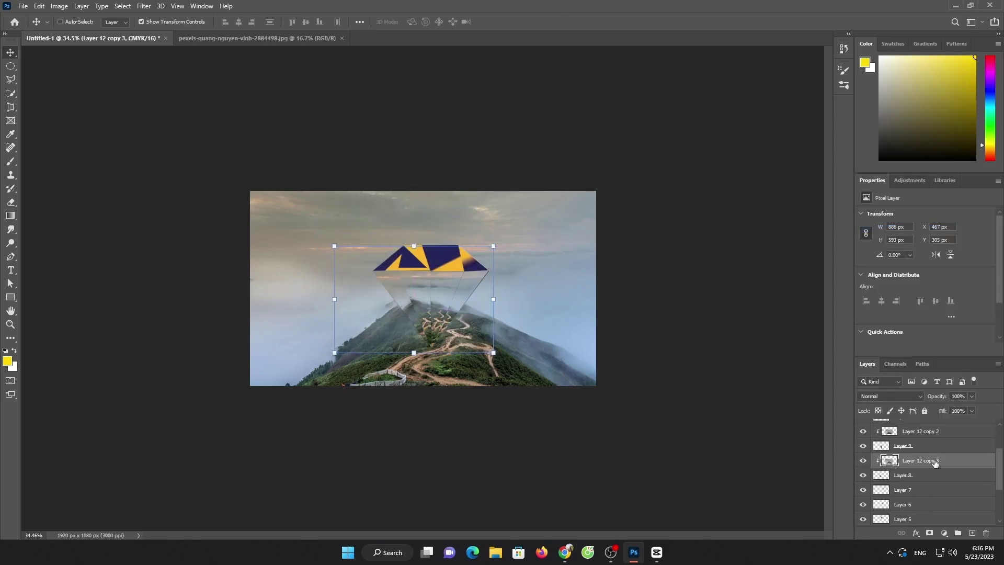
Add a fourth photo copy below Layer 8, shrink it, and clip it into its facet.
left_click_drag(935, 462, 929, 503)
mouse_move(384, 311)
left_mouse_down()
mouse_move(473, 196)
mouse_move(466, 244)
left_mouse_up()
key("Return")
right_click(915, 491)
left_click(905, 242)
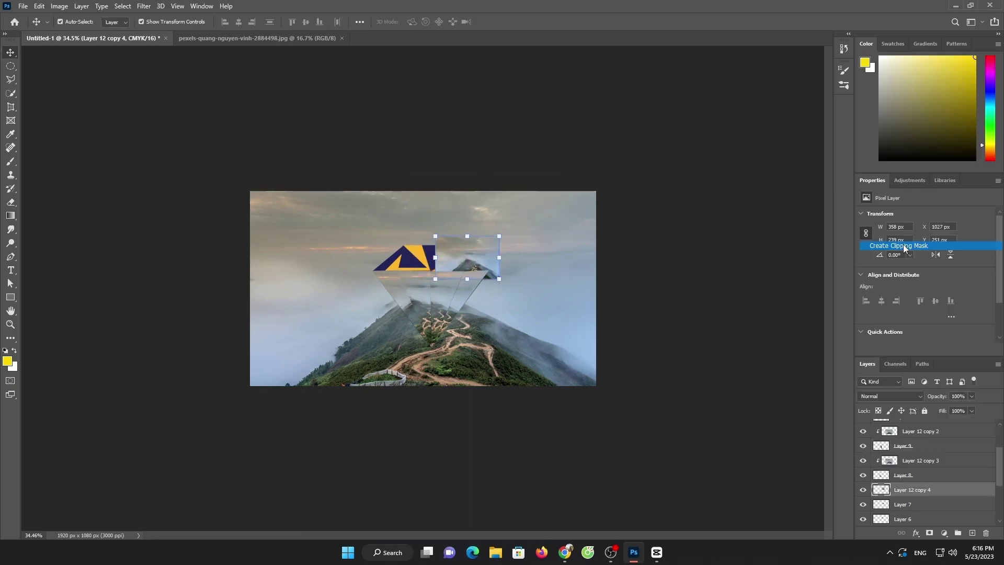
Duplicate the fourth copy and move this fifth copy below Layer 7 over its facet.
key("ctrl+j")
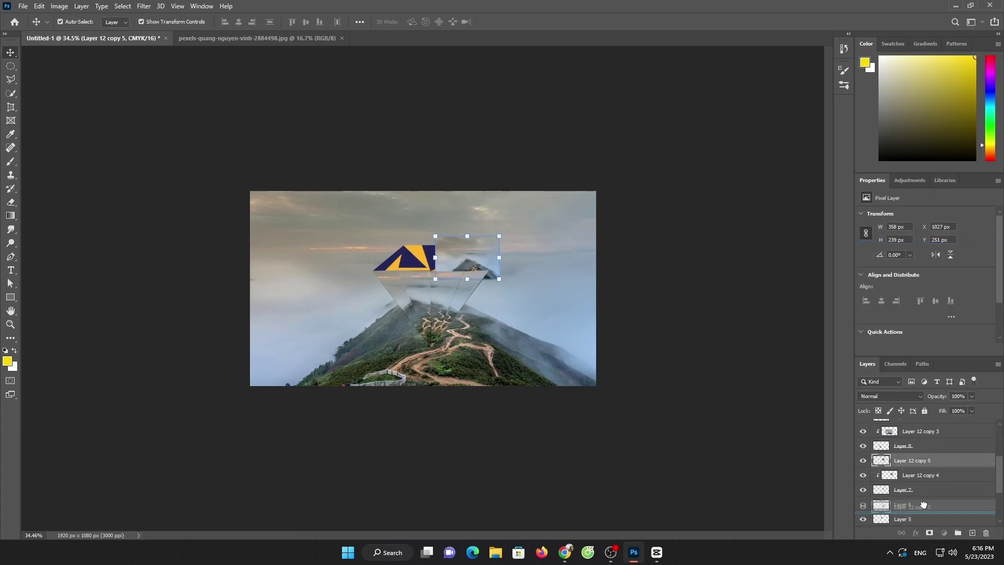
left_click_drag(937, 495, 919, 493)
left_click_drag(476, 236, 501, 220)
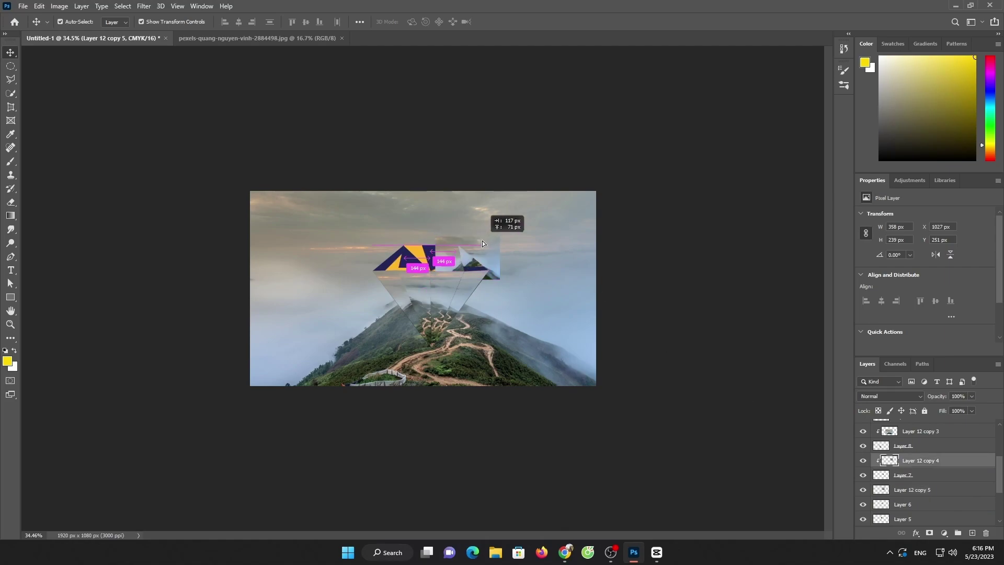
left_click_drag(473, 261, 446, 244)
key("ctrl+z")
Reposition the fifth and sixth mountain-photo copies over their facets and clip each into place.
left_click(882, 459)
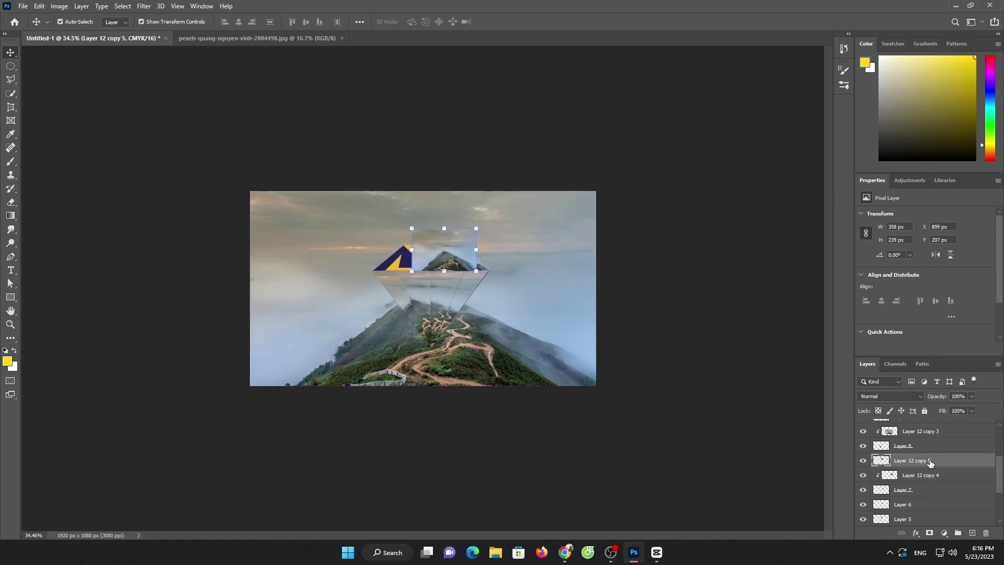
left_click_drag(931, 465, 933, 489)
right_click(916, 491)
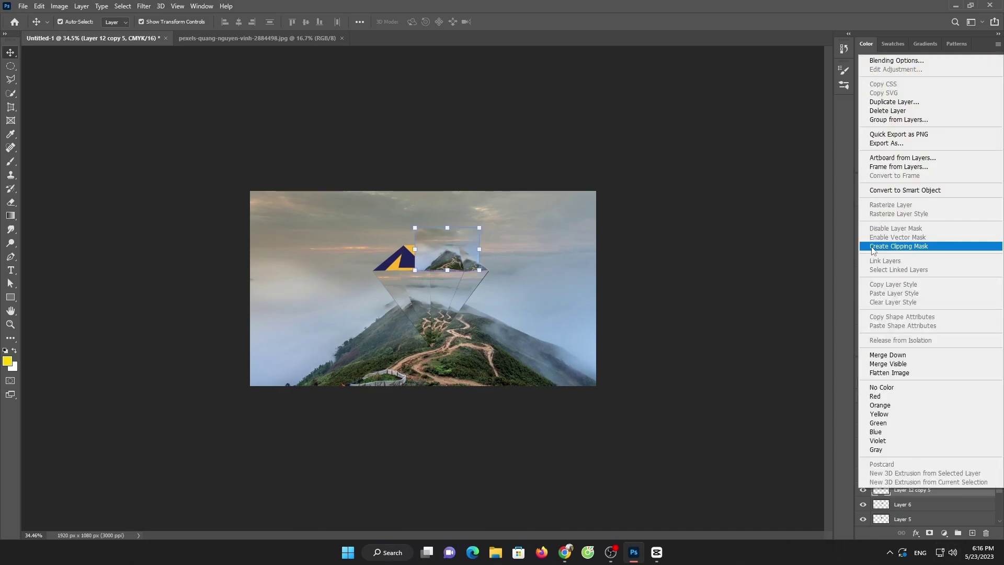
left_click(900, 249)
left_click_drag(919, 487, 915, 512)
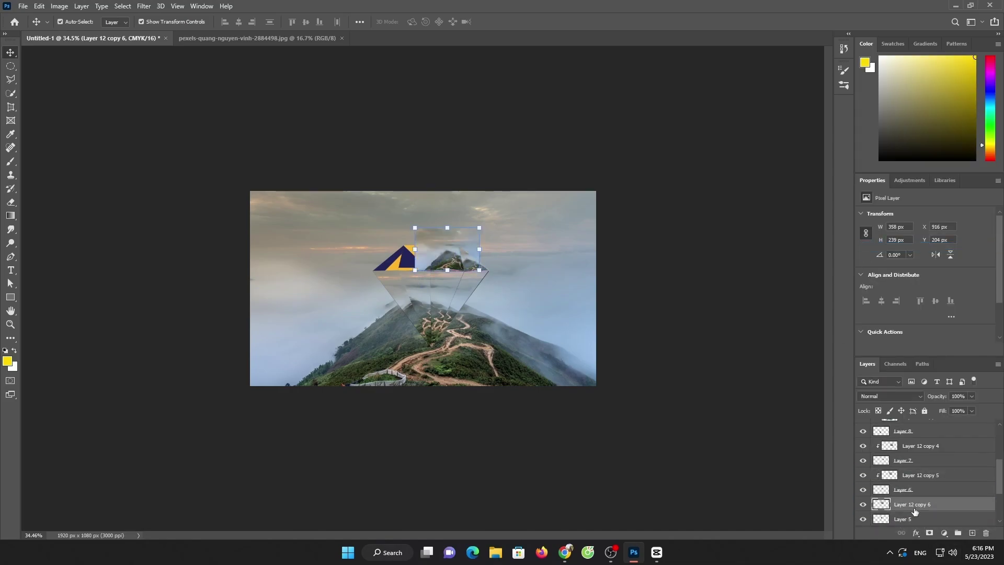
left_click_drag(406, 246, 439, 247)
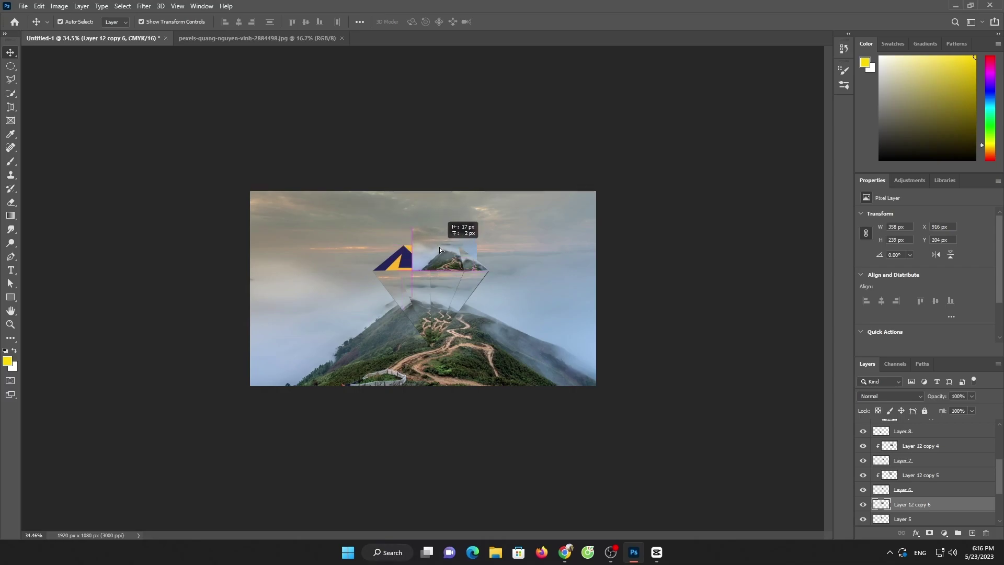
right_click(916, 504)
left_click(889, 251)
Duplicate the photo as Layer 12 copy 7, position it over its facet and clip it.
mouse_move(915, 504)
left_mouse_down()
mouse_move(918, 463)
mouse_move(919, 497)
left_mouse_up()
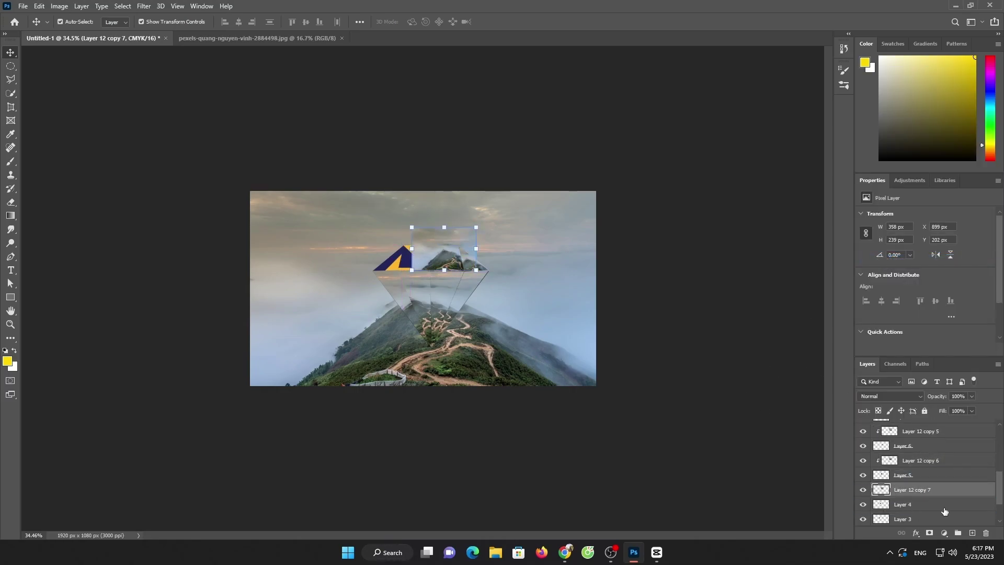
left_click_drag(427, 251, 370, 230)
left_click_drag(420, 249, 415, 262)
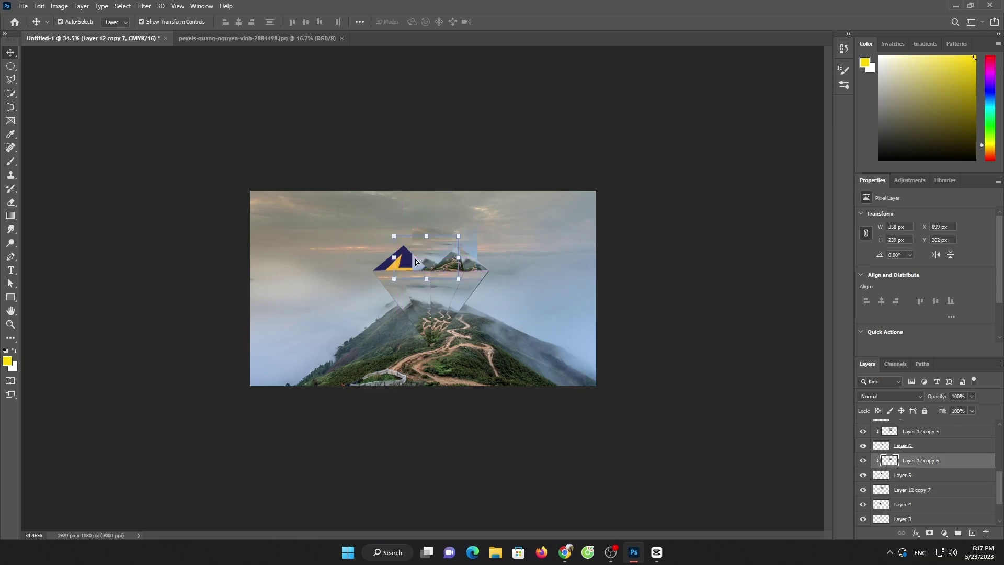
left_click(914, 490)
right_click(914, 489)
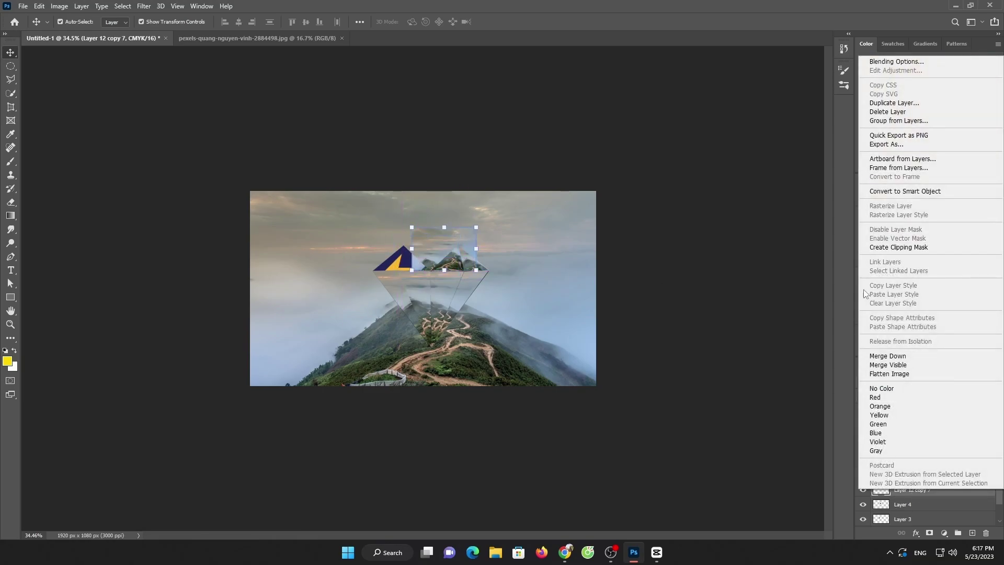
left_click(907, 240)
left_click(714, 233)
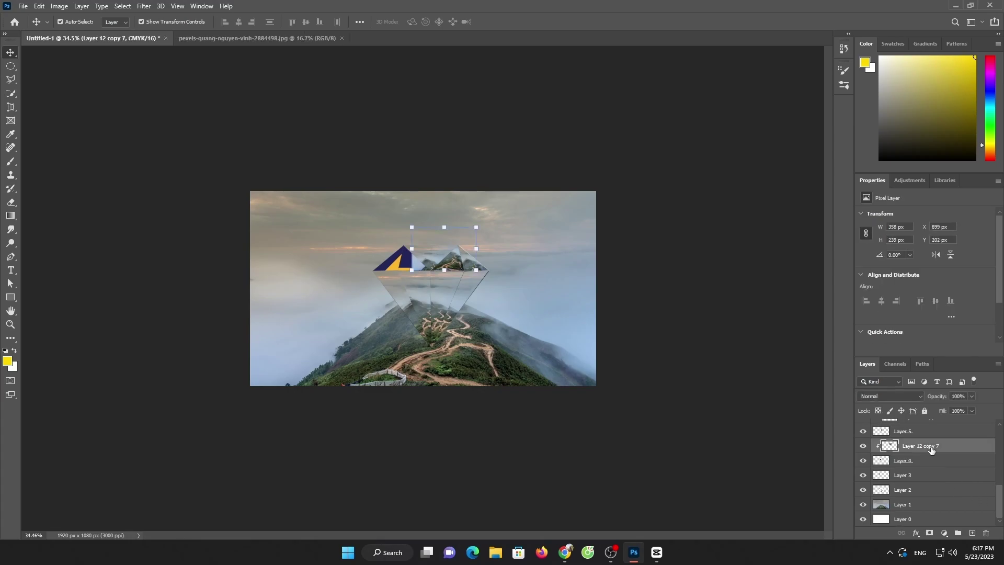
Add Layer 12 copy 8 over the last facet, shifted left and down, and clip it.
left_click_drag(932, 450, 929, 485)
mouse_move(438, 241)
left_mouse_down()
mouse_move(390, 250)
mouse_move(397, 259)
left_mouse_up()
right_click(920, 475)
left_click(941, 231)
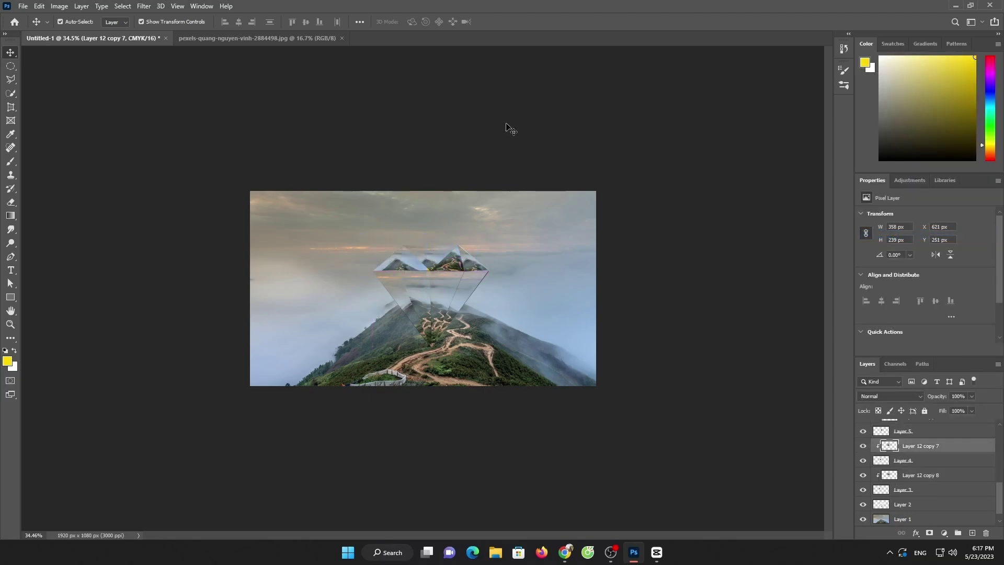
left_click(507, 128)
scroll(891, 509, "down", 1)
scroll(466, 270, "up", 3, "alt")
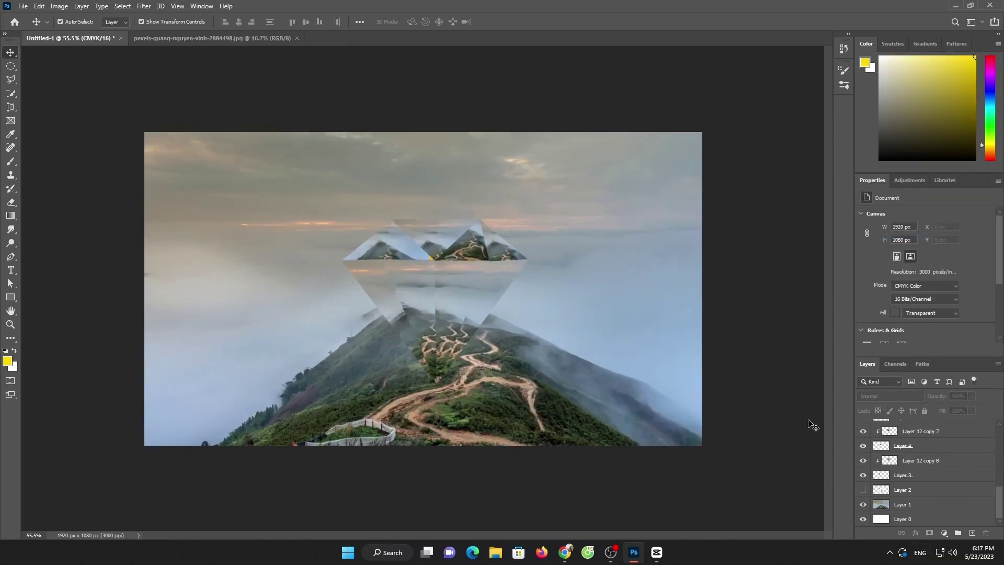
On Layer 13, sample a peach sky tone as foreground colour and switch to a soft brush.
scroll(921, 471, "up", 5)
left_click(921, 441)
scroll(921, 441, "up", 1)
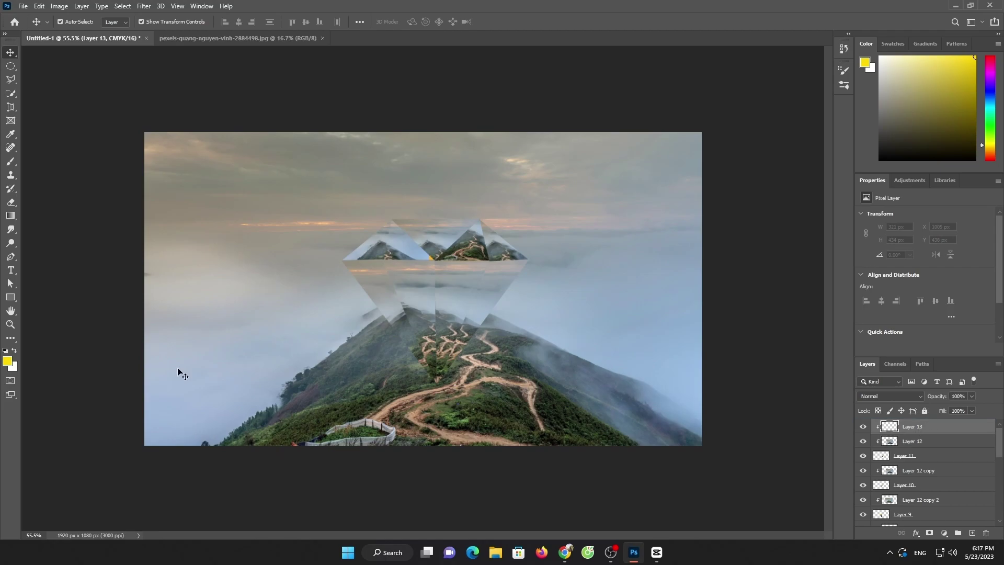
left_click(7, 361)
left_click(324, 287)
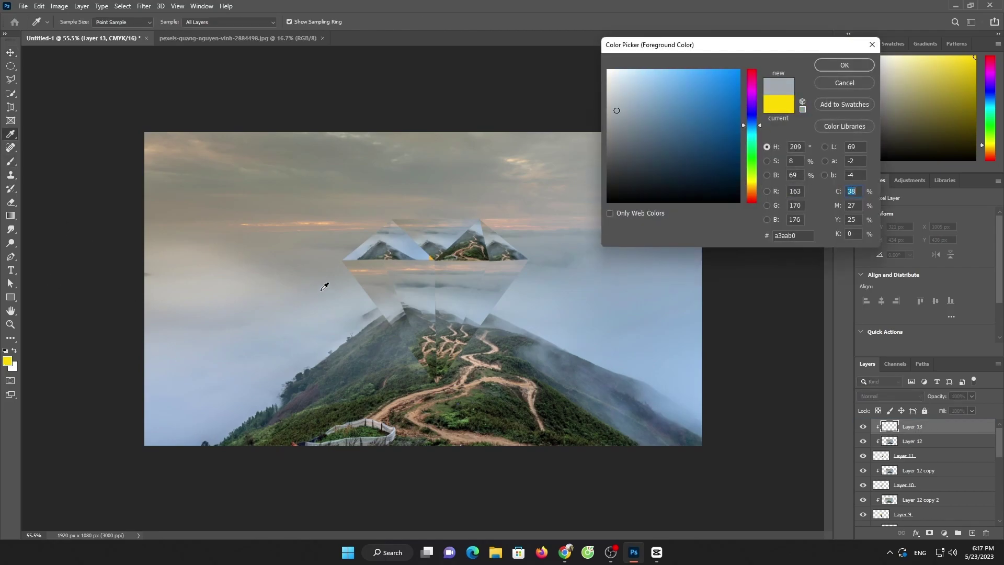
left_click(299, 170)
left_click(837, 65)
left_click(12, 161)
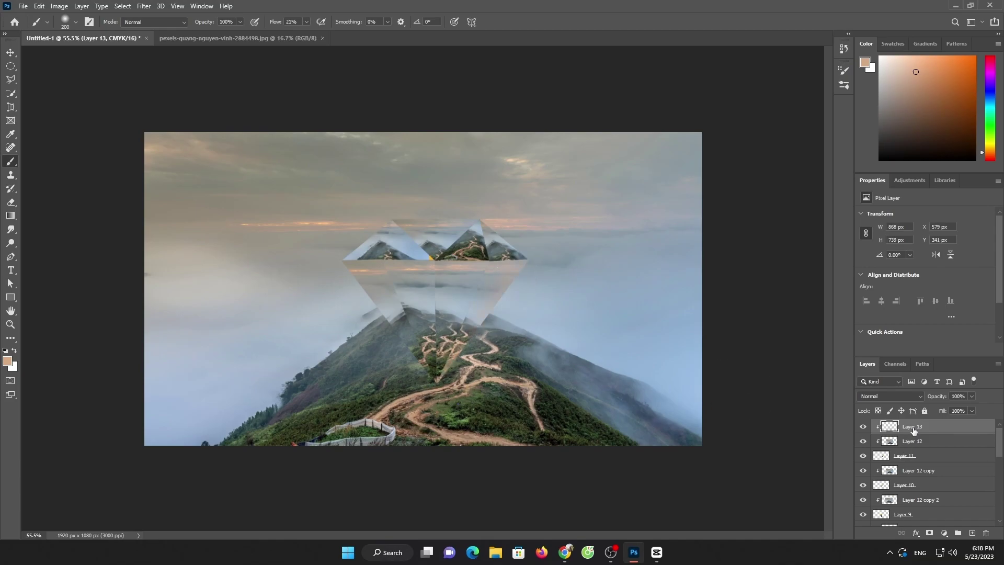
Add a clipped haze layer above the first Layer 12 copy and brush haze below the diamond.
left_click(916, 470)
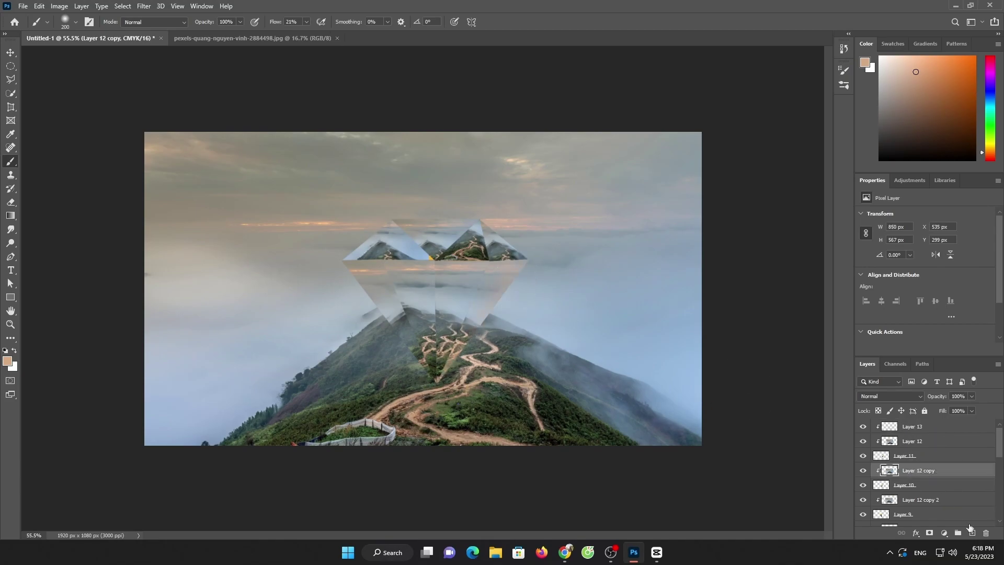
left_click(972, 533)
left_click_drag(381, 329, 431, 399)
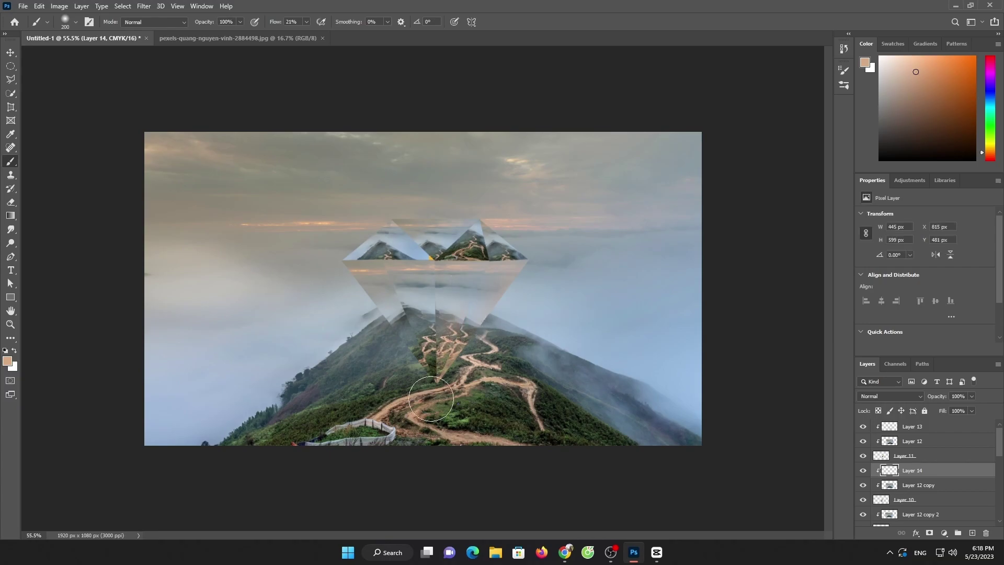
scroll(923, 487, "down", 2)
Add clipped haze layers above Layer 12 copy 2 and the next facet copy.
left_click(936, 485)
key("ctrl+shift+alt+n")
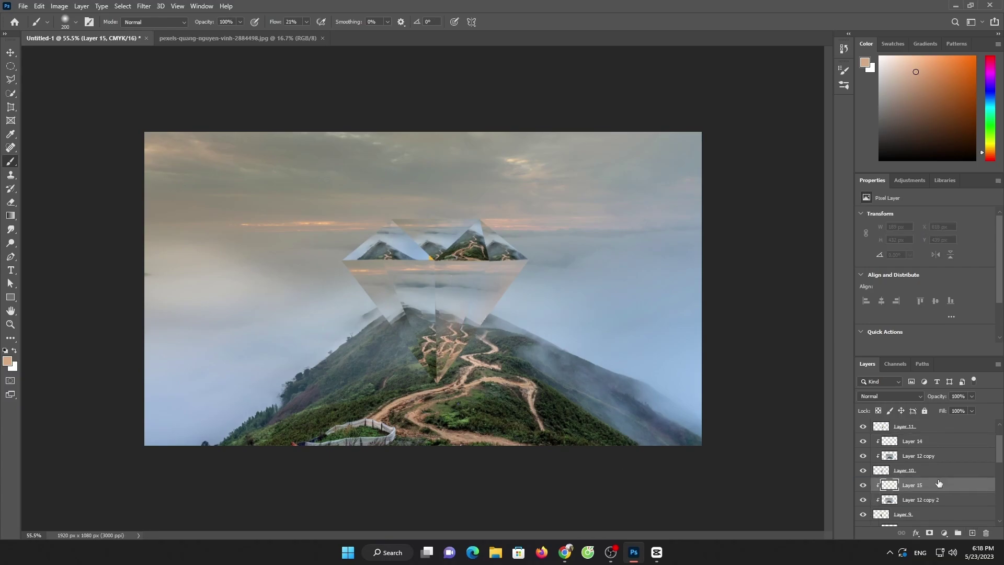
scroll(923, 481, "down", 3)
key("ctrl+shift+alt+n")
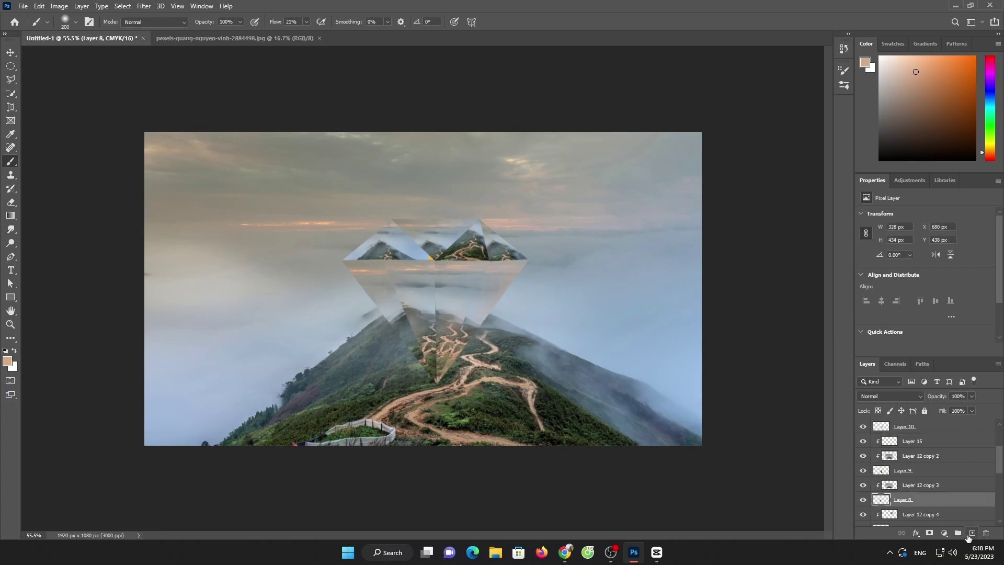
left_click_drag(930, 498, 923, 480)
scroll(920, 471, "down", 3)
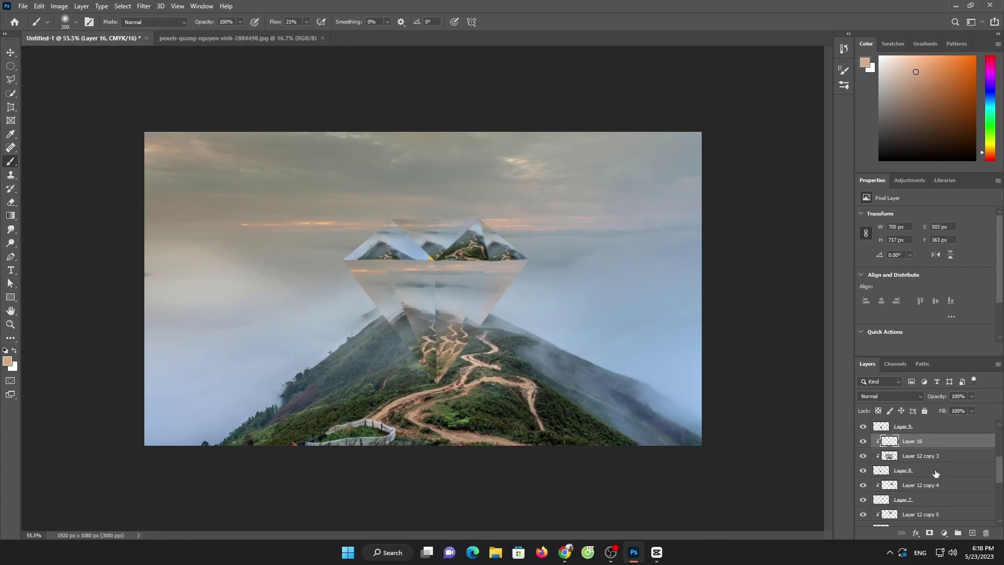
Add clipped haze layers above Layer 12 copy 4 and copy 5.
left_click(921, 485)
key("ctrl+shift+alt+n")
scroll(924, 487, "down", 3)
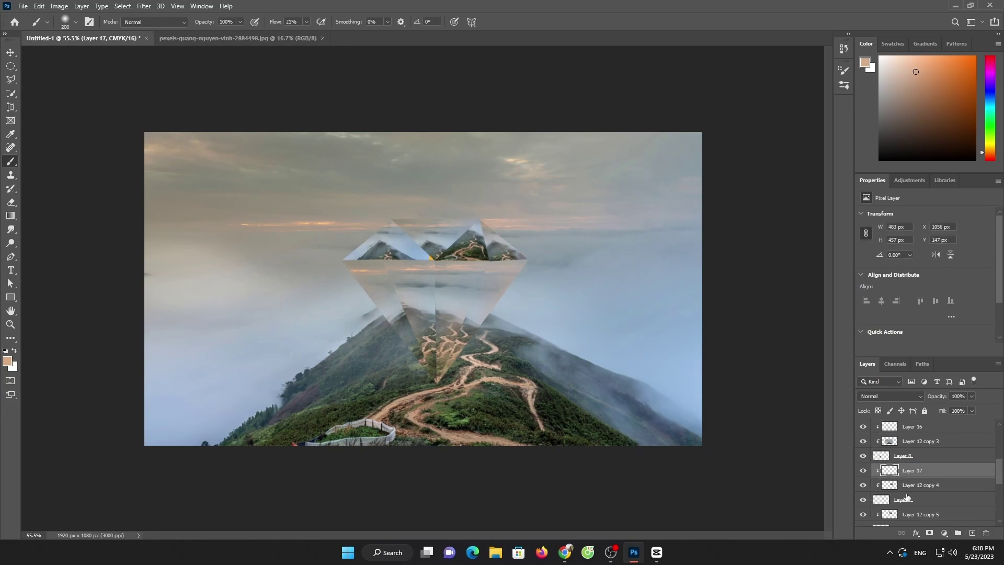
left_click(921, 500)
key("ctrl+shift+alt+n")
mouse_move(930, 500)
left_mouse_down()
mouse_move(931, 485)
mouse_move(944, 497)
left_mouse_up()
scroll(937, 492, "down", 2)
Add clipped haze layers above Layer 12 copy 6 and copy 7, painting haze over that facet.
left_click(950, 514)
key("ctrl+shift+alt+n")
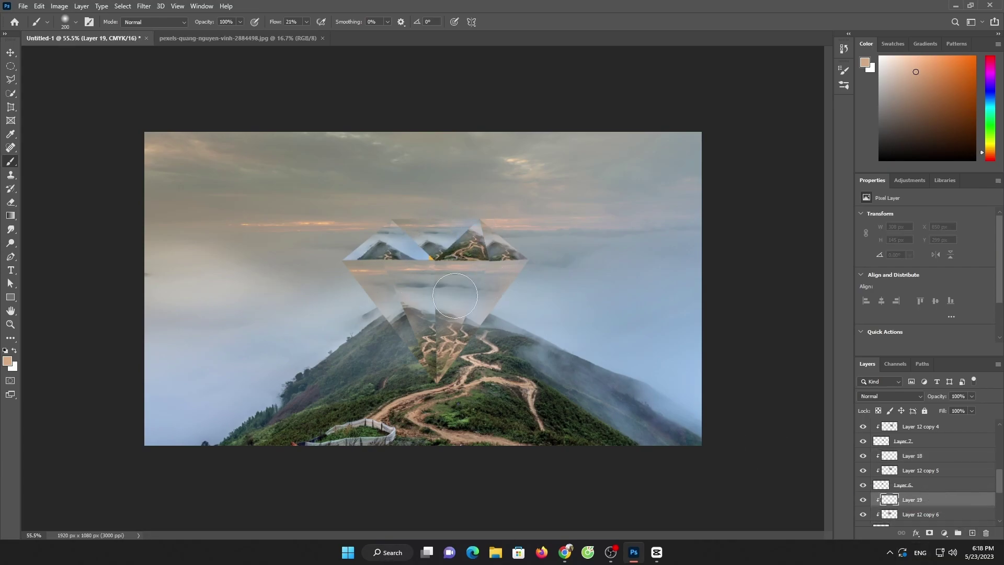
scroll(931, 486, "down", 4)
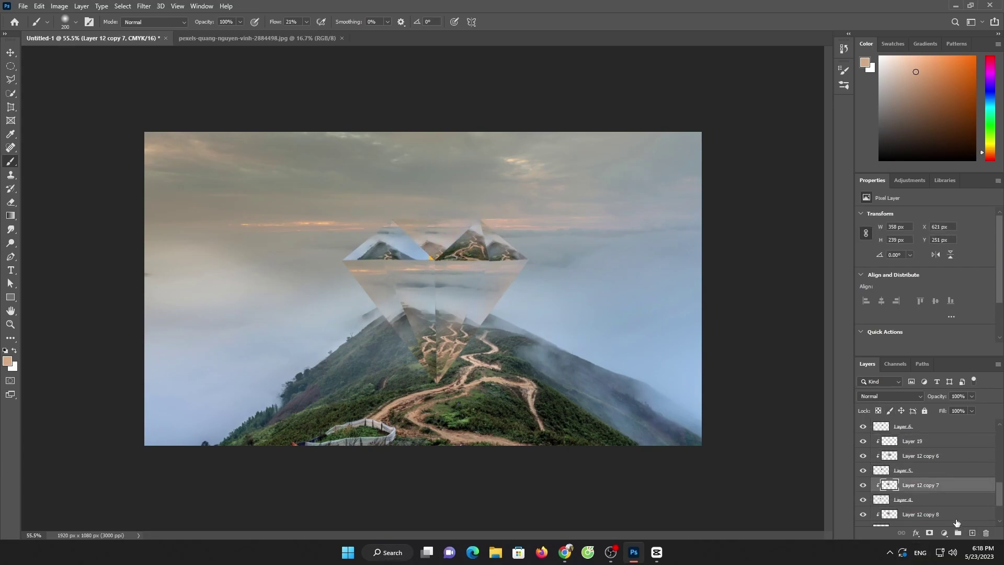
left_click(936, 500)
key("ctrl+shift+alt+n")
left_click_drag(926, 499, 924, 480)
scroll(921, 471, "down", 3)
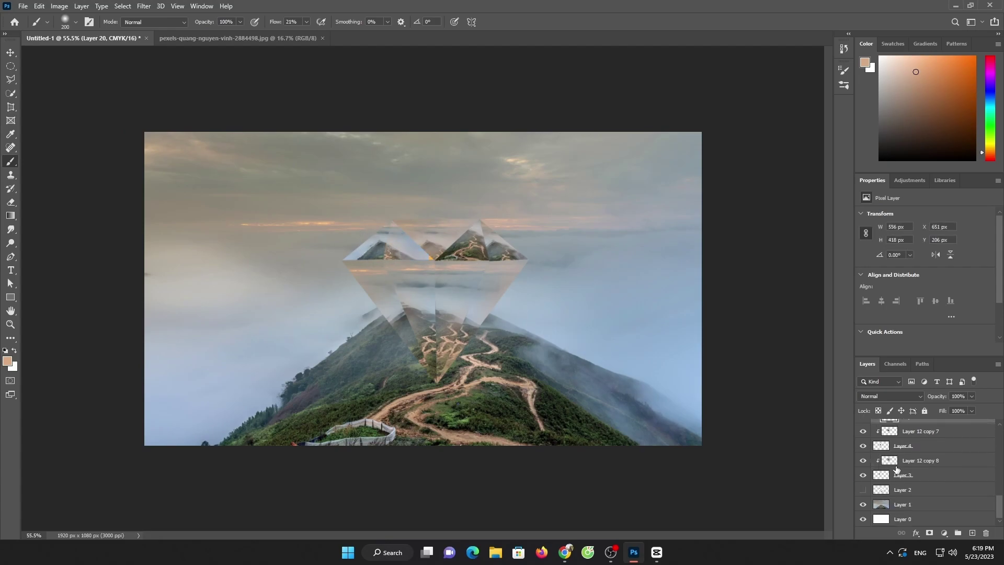
Add a clipped haze layer above Layer 12 copy 8 and brush haze over the diamond's left tip.
left_click(916, 461)
key("ctrl+shift+alt+n")
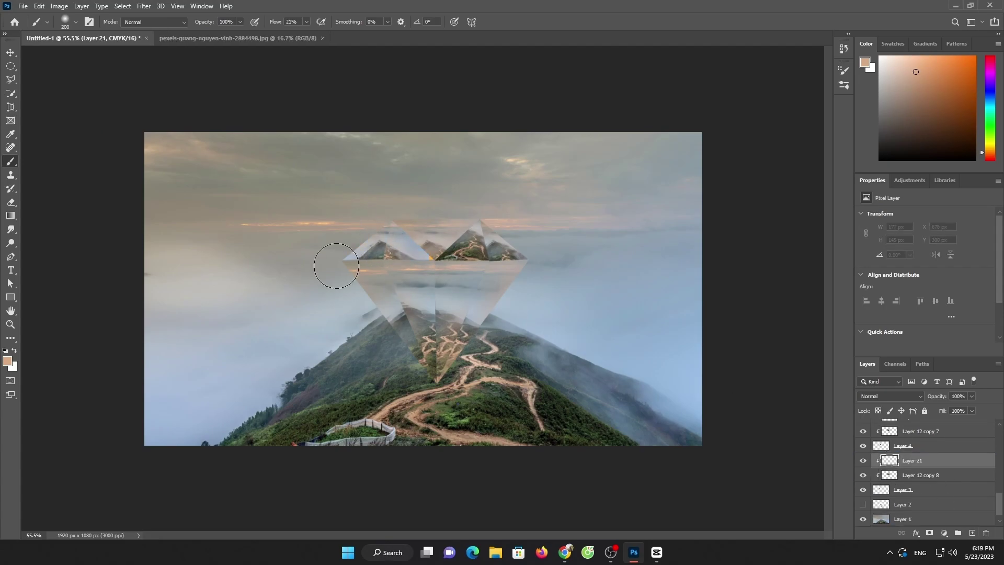
left_click_drag(337, 266, 451, 311)
scroll(900, 515, "down", 1)
left_click(919, 506)
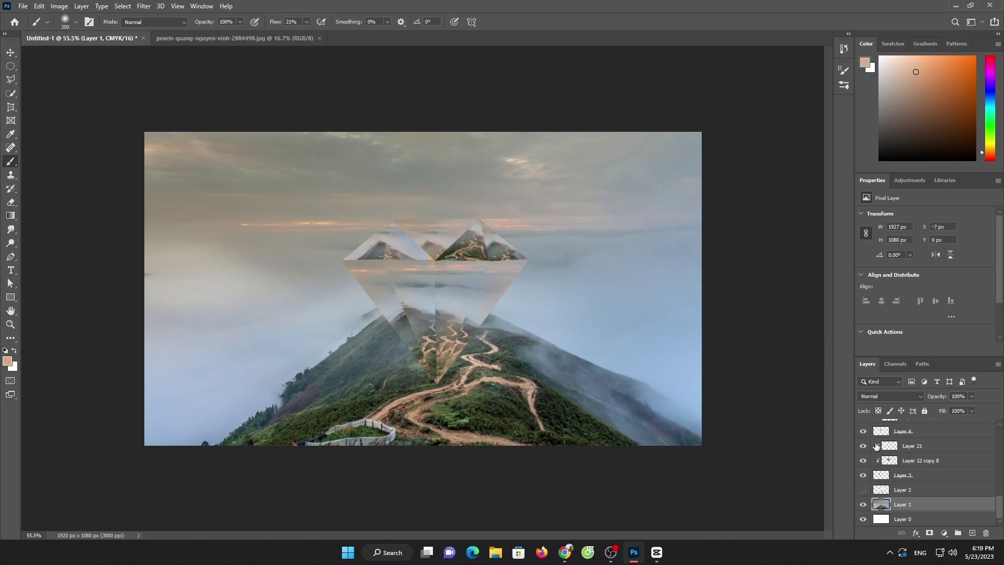
Add a Levels adjustment above Layer 1 with output white lowered to 195.
left_click(944, 533)
left_click(957, 393)
left_click_drag(990, 314, 964, 316)
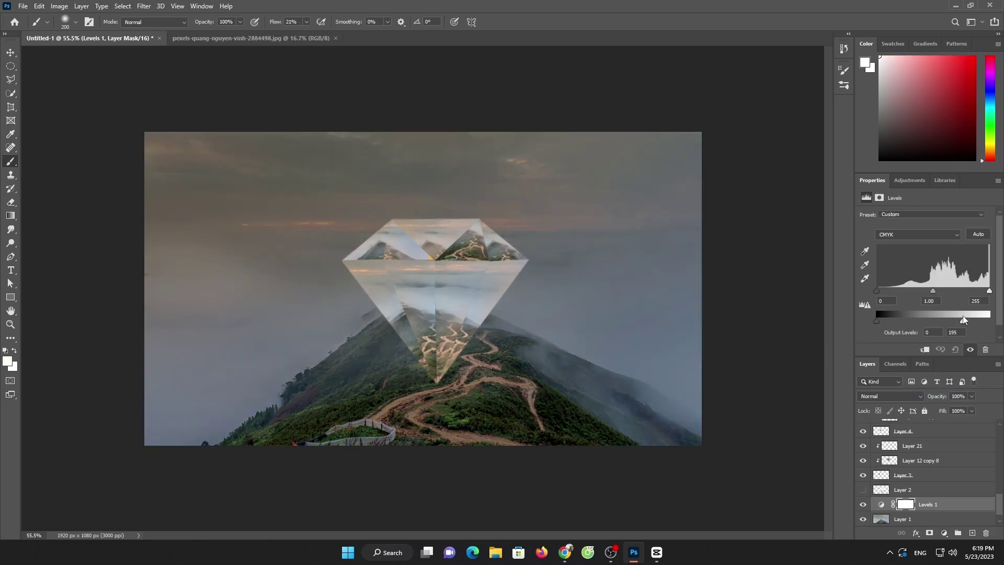
key("v")
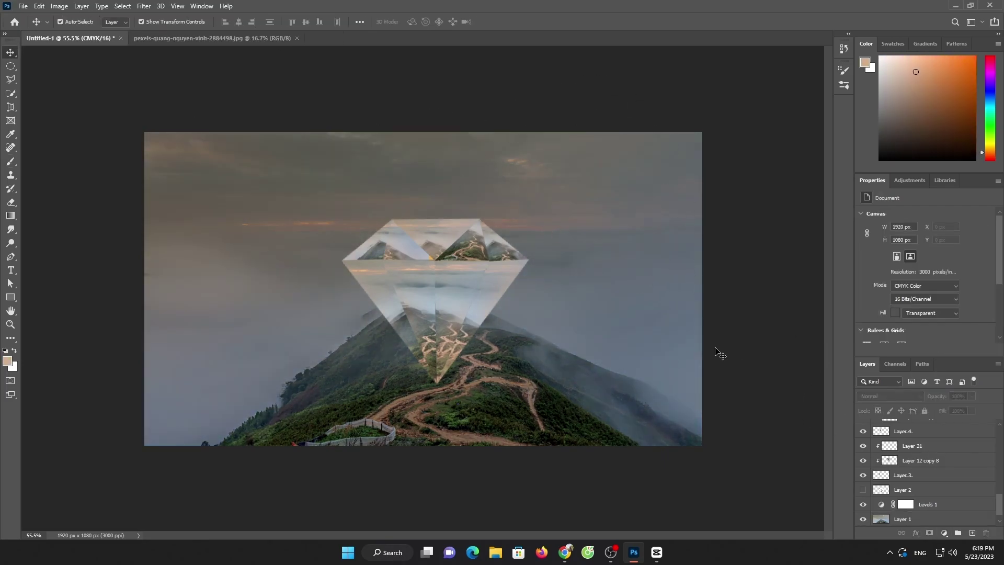
scroll(910, 486, "down", 1)
Paint black on the Levels 1 mask to lift the darkening from the right side, sky and left edge.
left_click(902, 504)
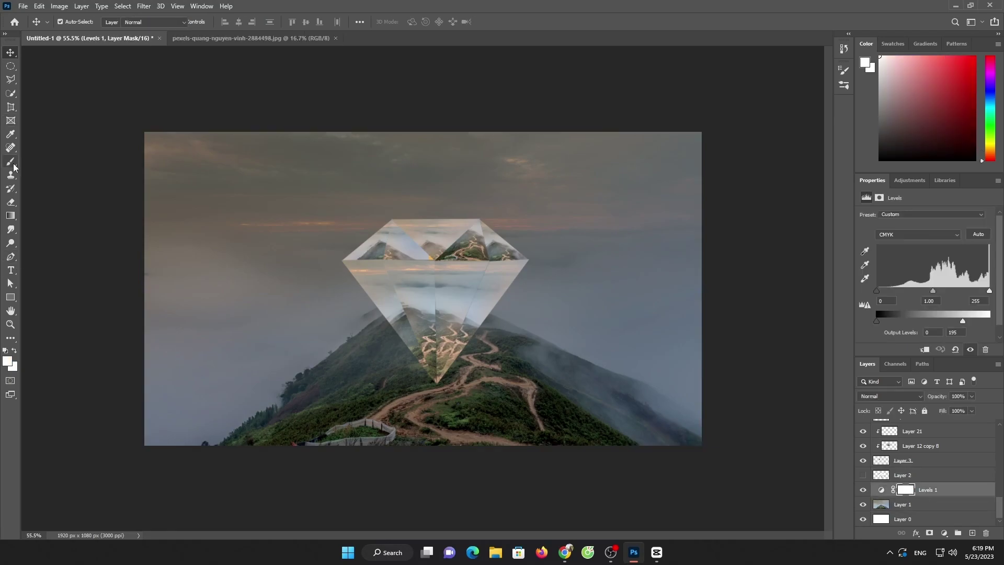
key("i")
key("Escape")
key("d")
key("b")
mouse_move(591, 271)
left_mouse_down()
mouse_move(523, 325)
mouse_move(639, 462)
mouse_move(680, 366)
left_mouse_up()
left_click_drag(586, 252, 722, 146)
key("bracketright")
key("bracketright")
key("bracketright")
mouse_move(632, 215)
left_mouse_down()
mouse_move(666, 157)
mouse_move(600, 245)
left_mouse_up()
key("bracketright")
mouse_move(209, 231)
left_mouse_down()
mouse_move(184, 381)
mouse_move(101, 298)
mouse_move(732, 157)
mouse_move(202, 202)
mouse_move(684, 253)
left_mouse_up()
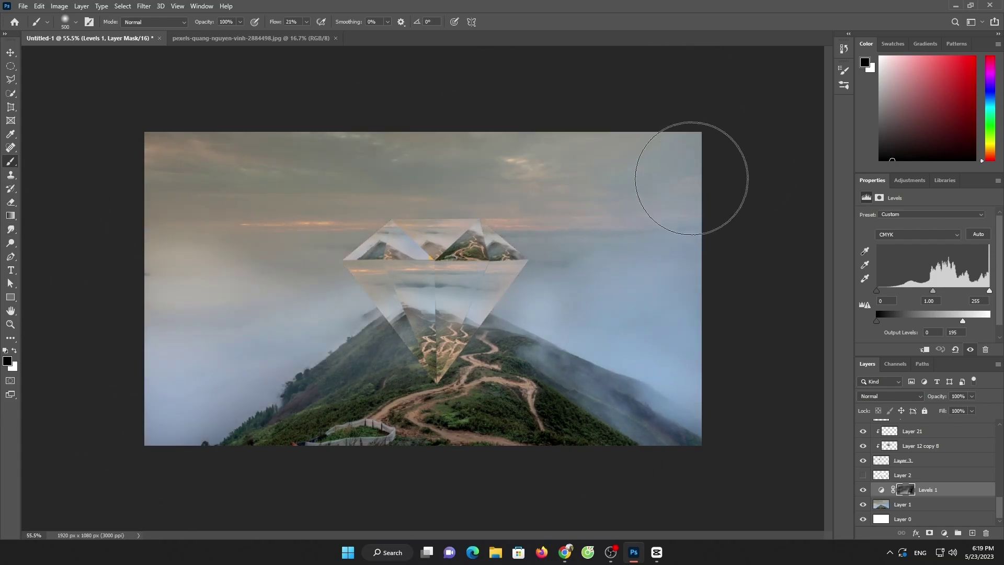